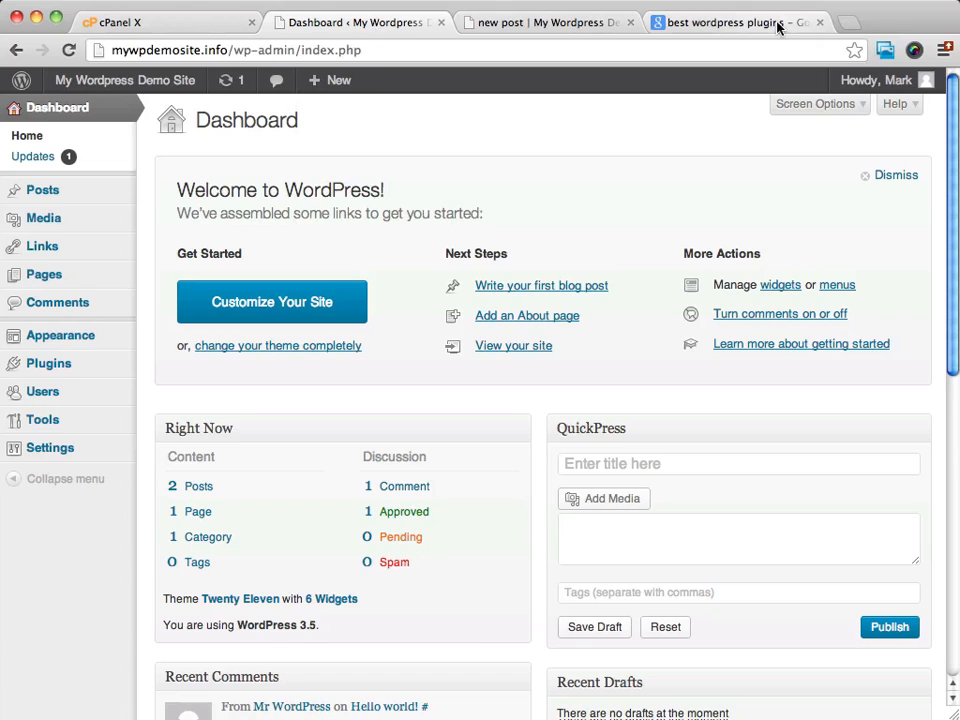
- Open the "Top 10 WordPress Plugins for 2012" article from the Google results for best wordpress plugins
click(739, 22)
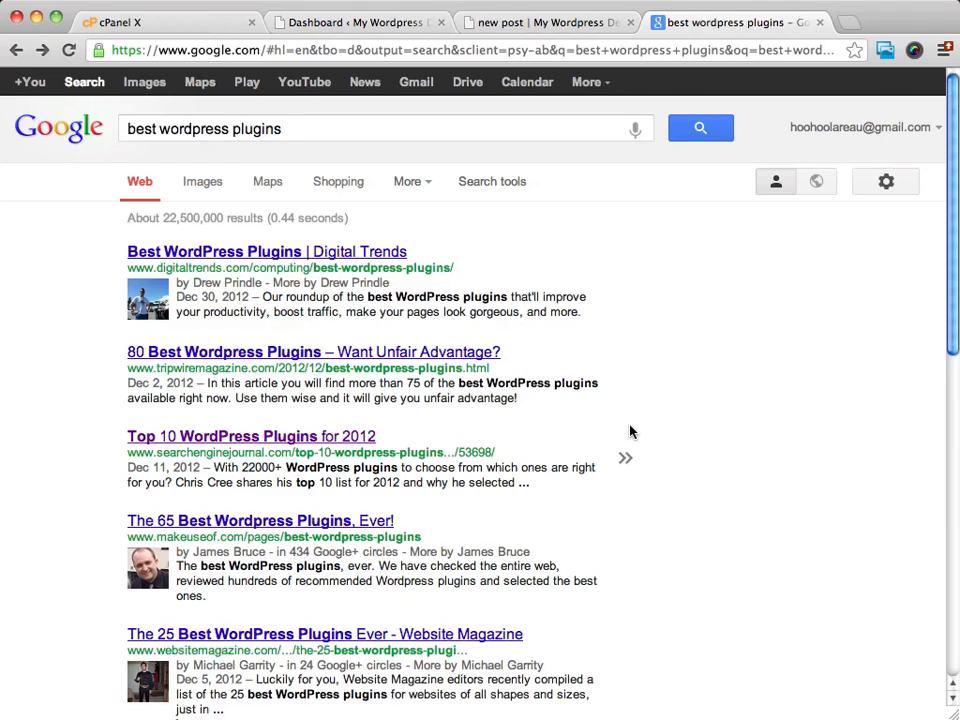
scroll(634, 428, down, 5)
scroll(634, 428, up, 5)
click(253, 440)
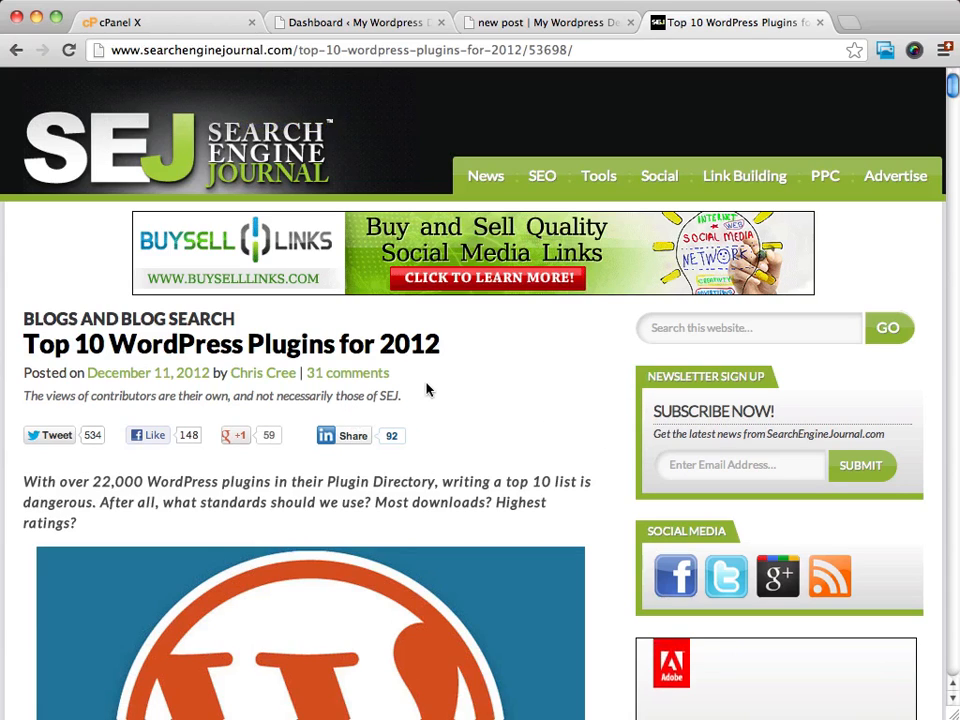
- Read through the article's introduction and recommended plugins, focusing on the WordPress SEO section
scroll(428, 390, down, 2)
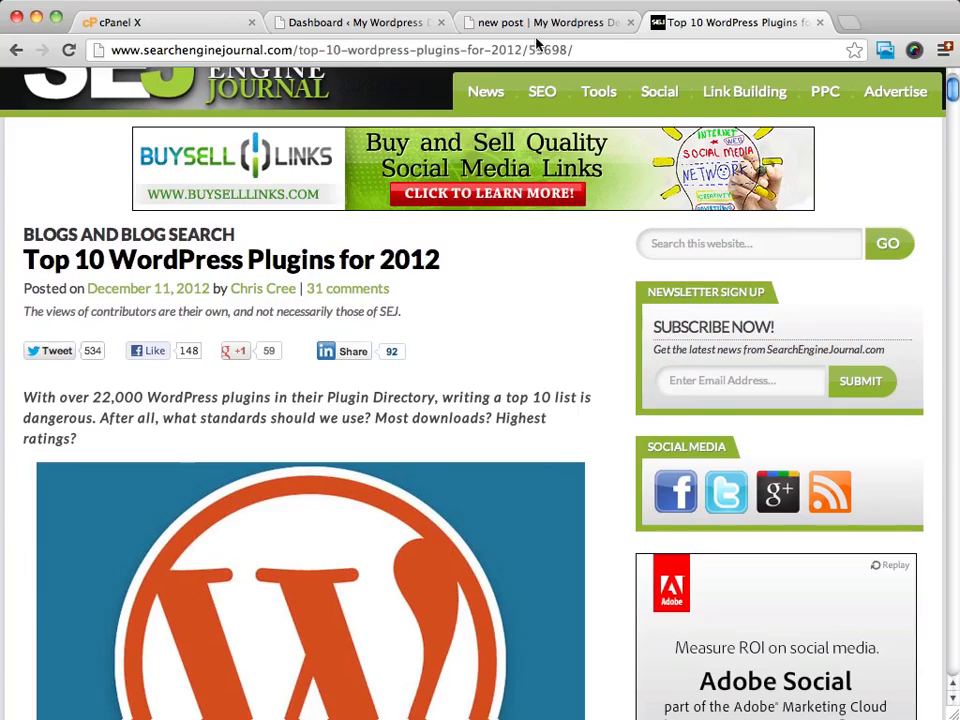
scroll(497, 236, down, 10)
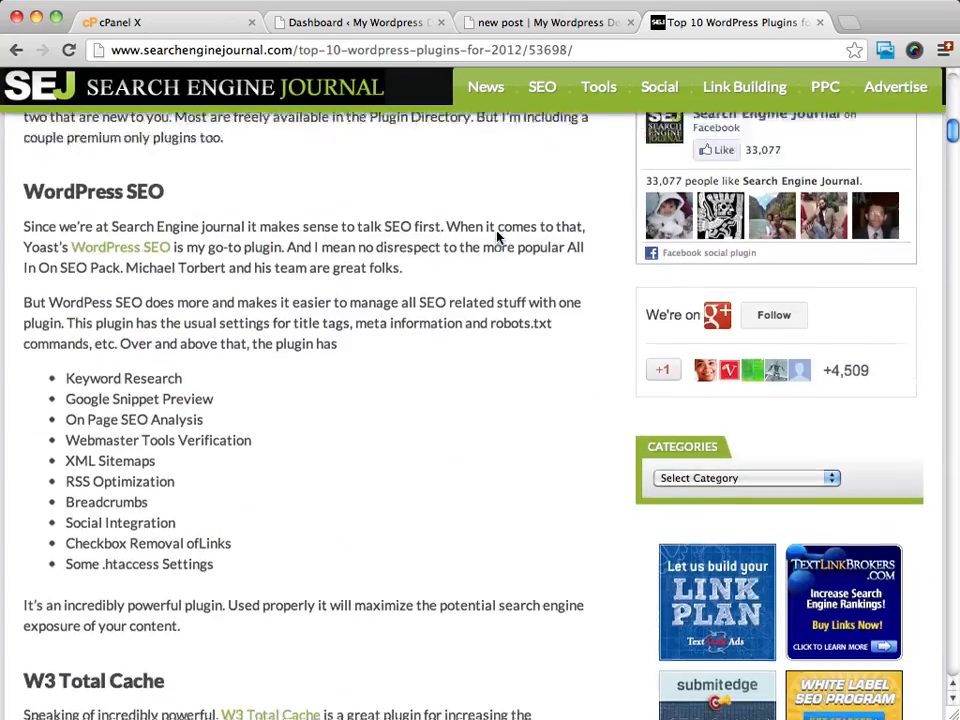
scroll(240, 222, down, 12)
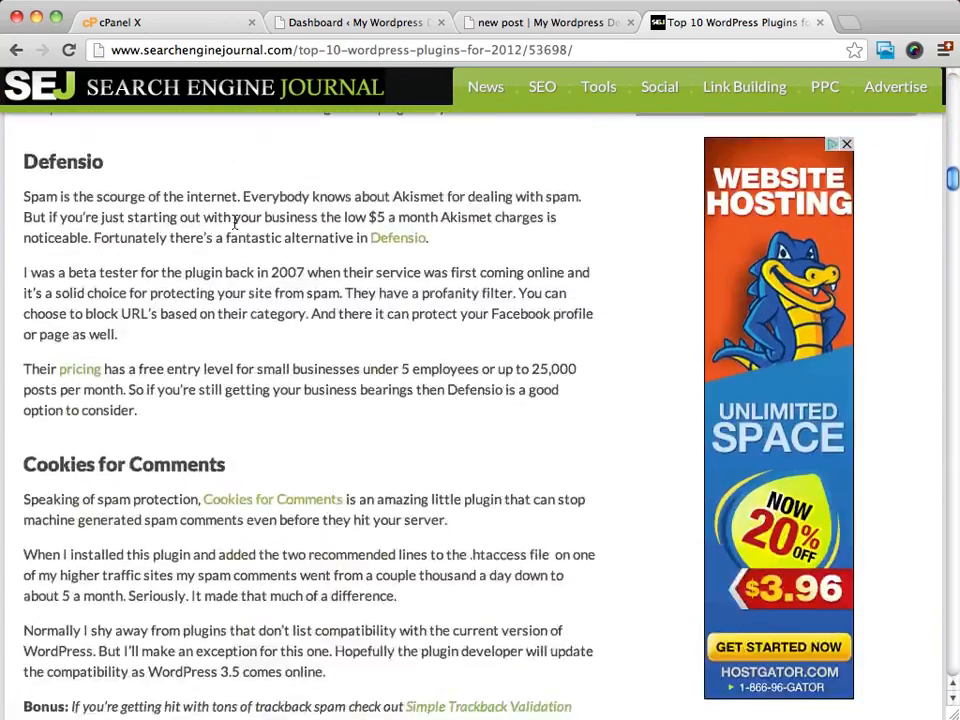
scroll(236, 222, up, 20)
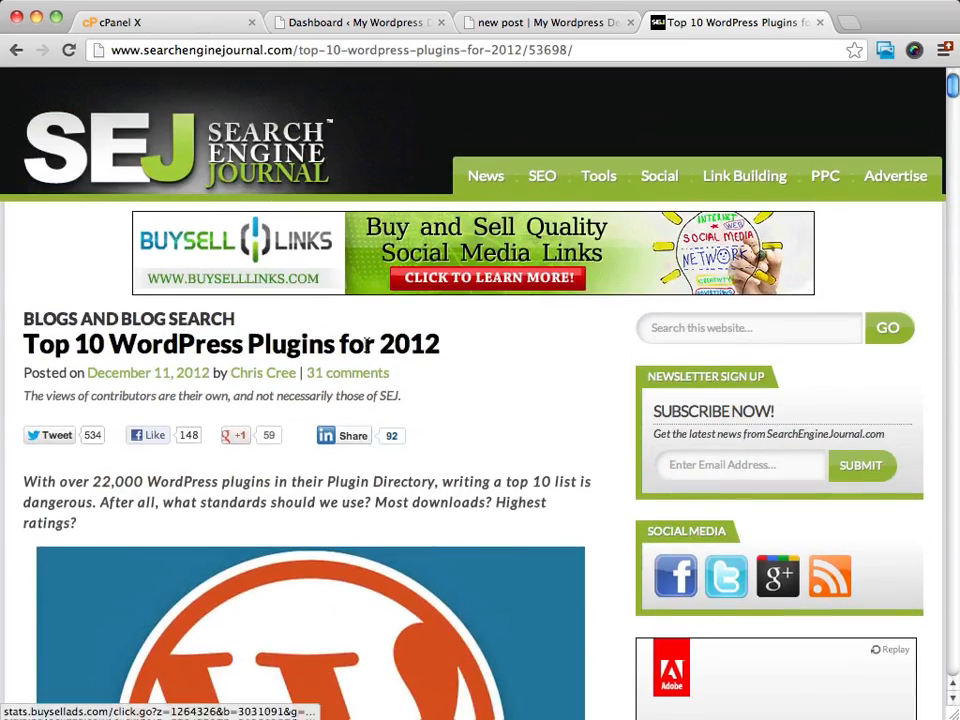
scroll(534, 342, down, 6)
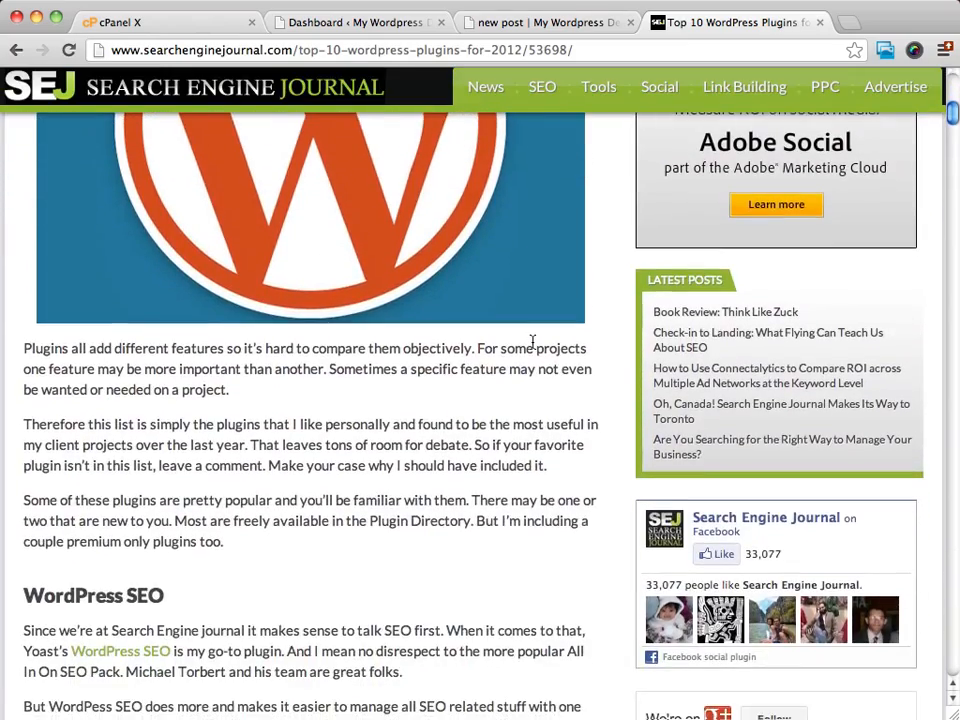
scroll(533, 342, down, 1)
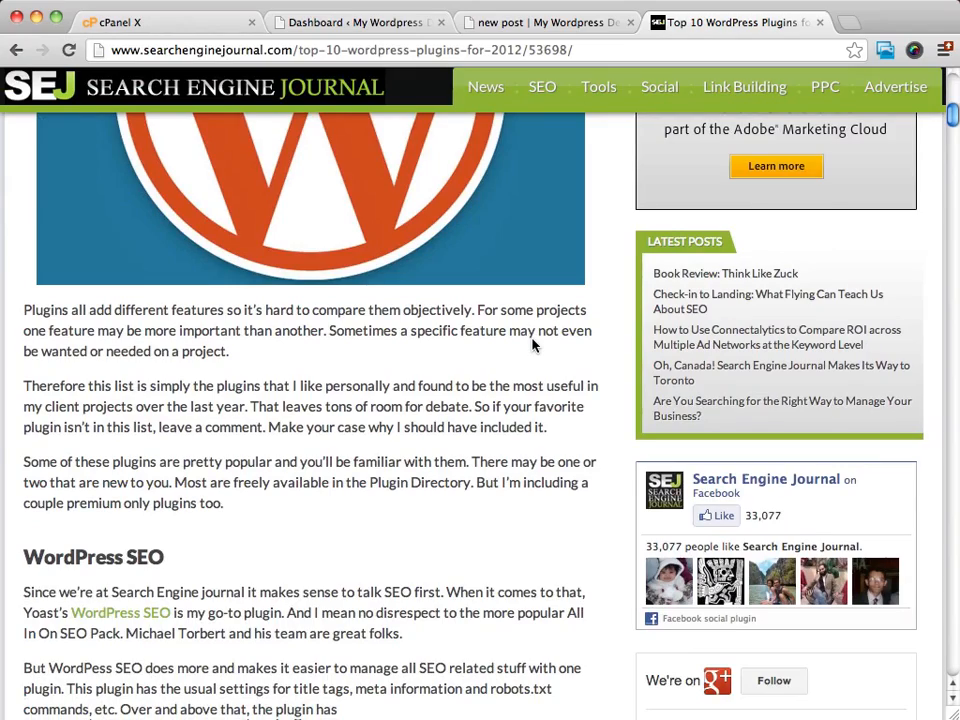
scroll(533, 343, down, 2)
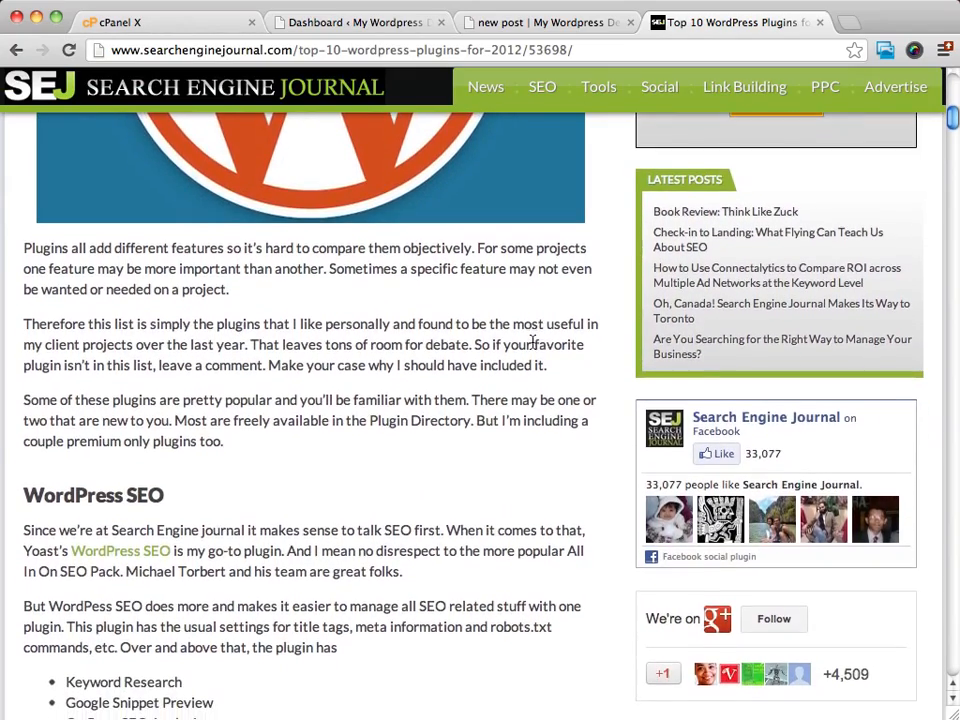
scroll(533, 343, down, 1)
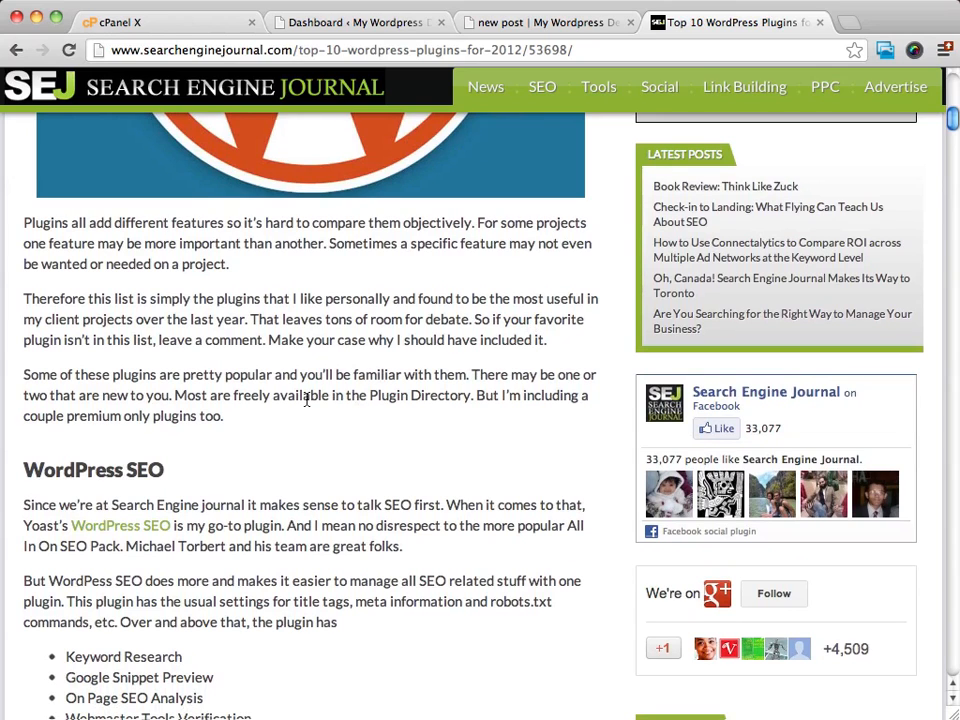
scroll(343, 289, up, 10)
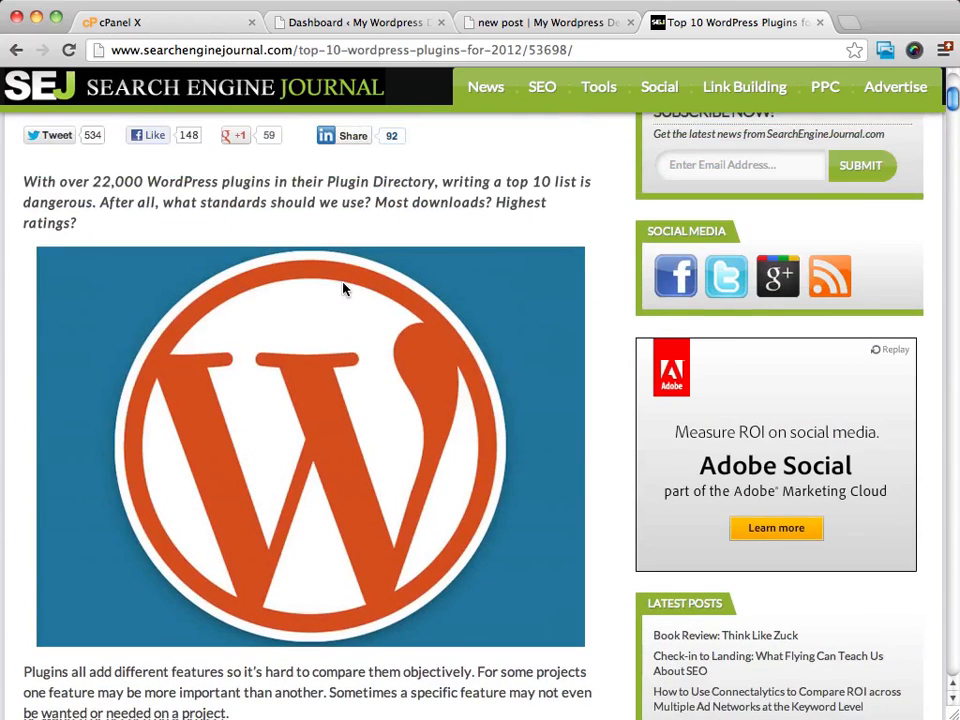
scroll(445, 206, down, 8)
scroll(447, 208, down, 5)
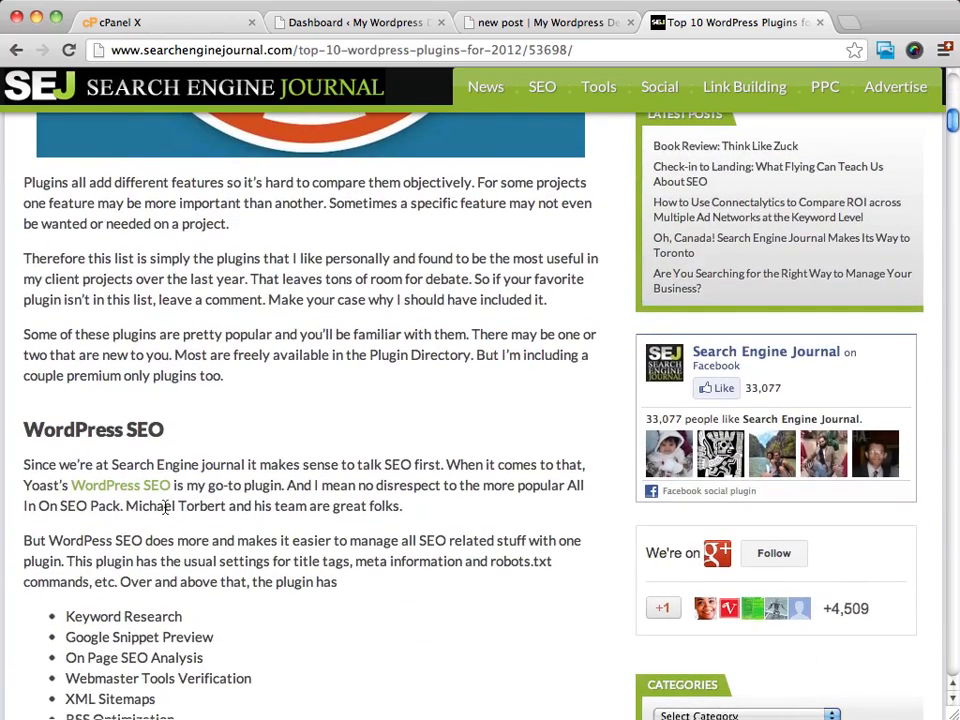
scroll(293, 422, down, 8)
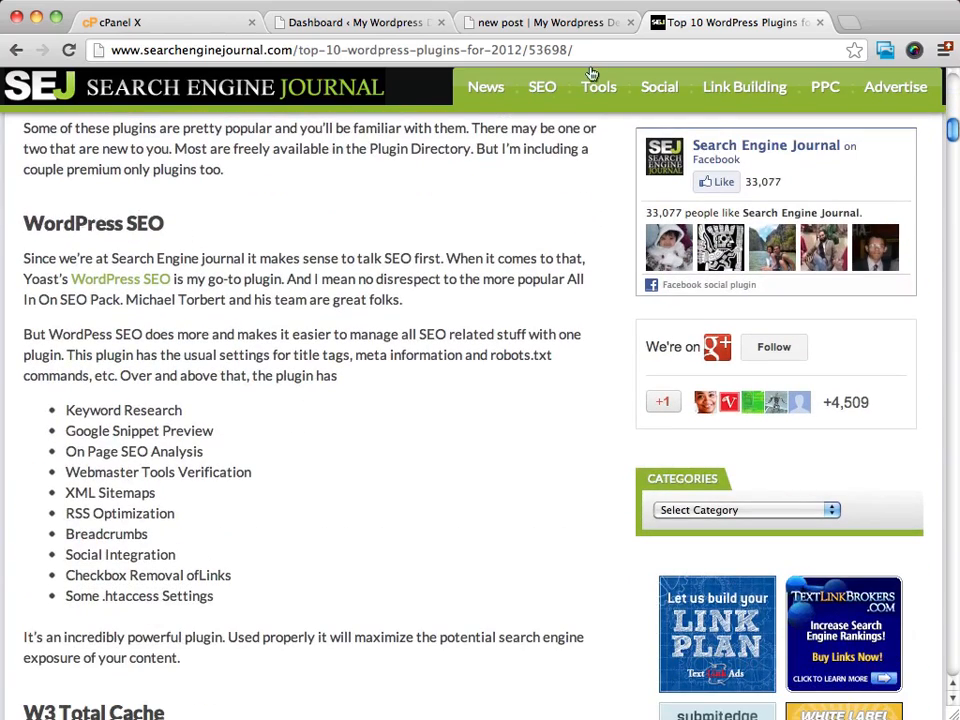
- Open the popular plugins list for adding new plugins in the WordPress admin
click(330, 22)
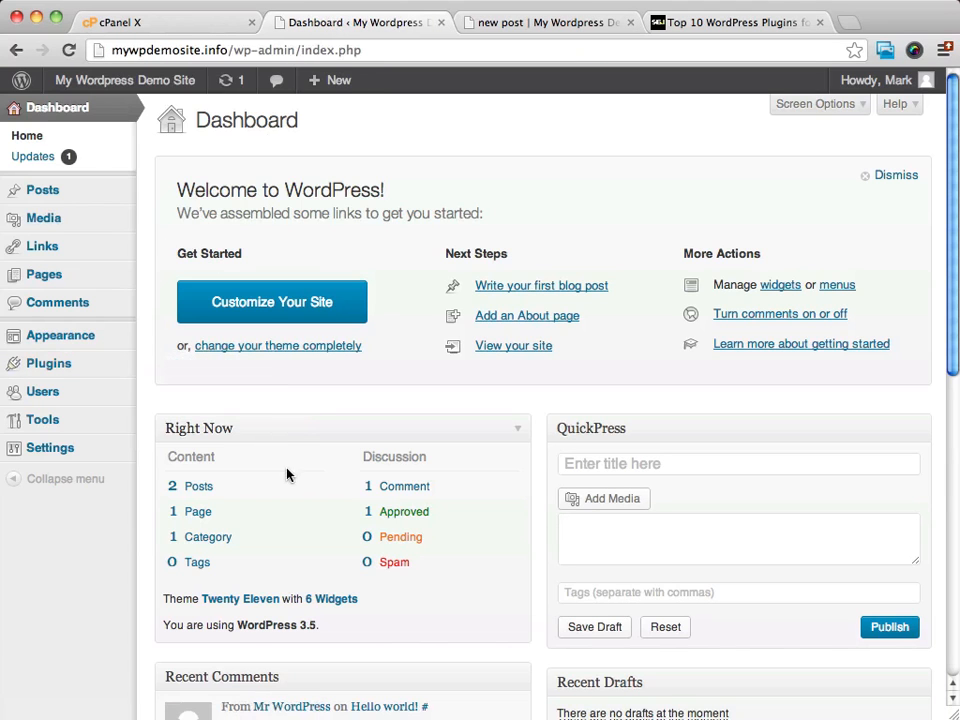
mouse_move(55, 372)
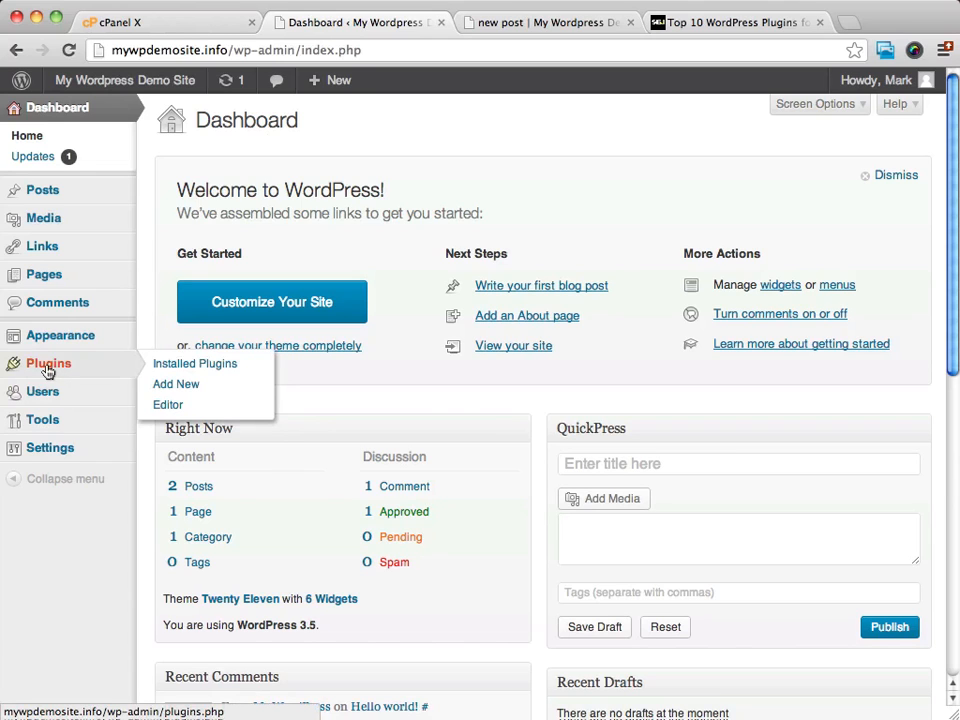
click(48, 371)
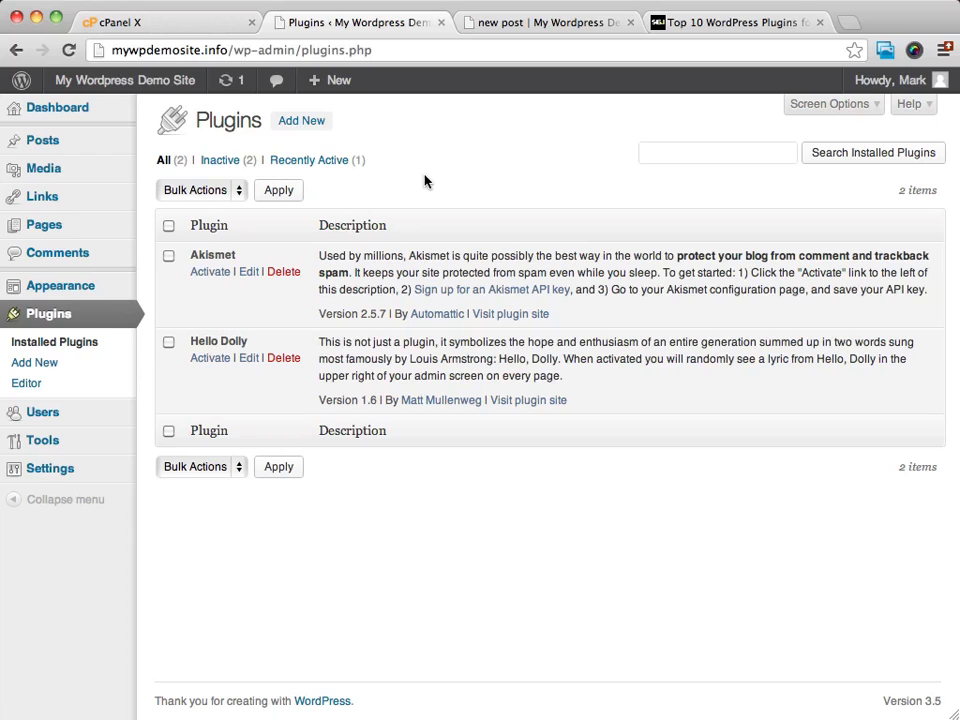
click(311, 124)
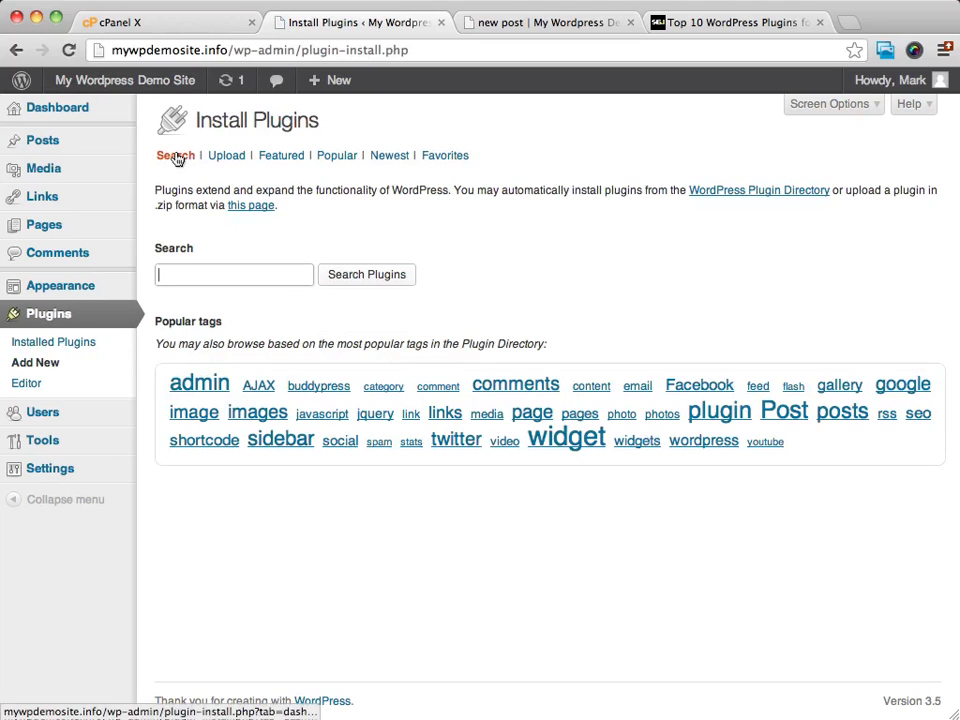
click(337, 158)
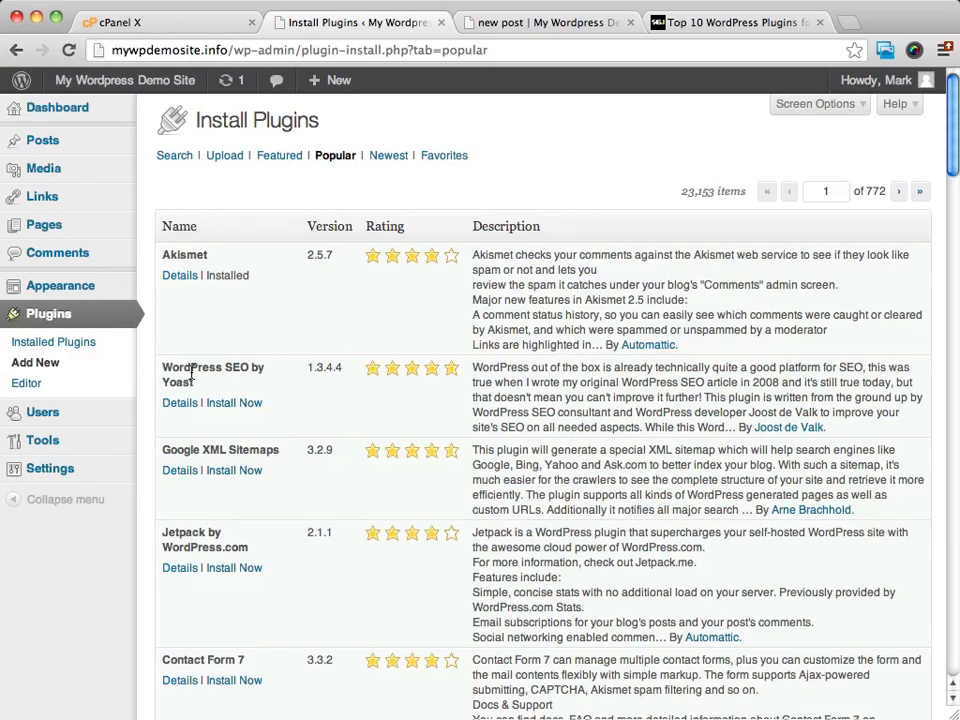
- Check the article's WordPress SEO recommendation and install WordPress SEO by Yoast from the popular plugins list
click(719, 24)
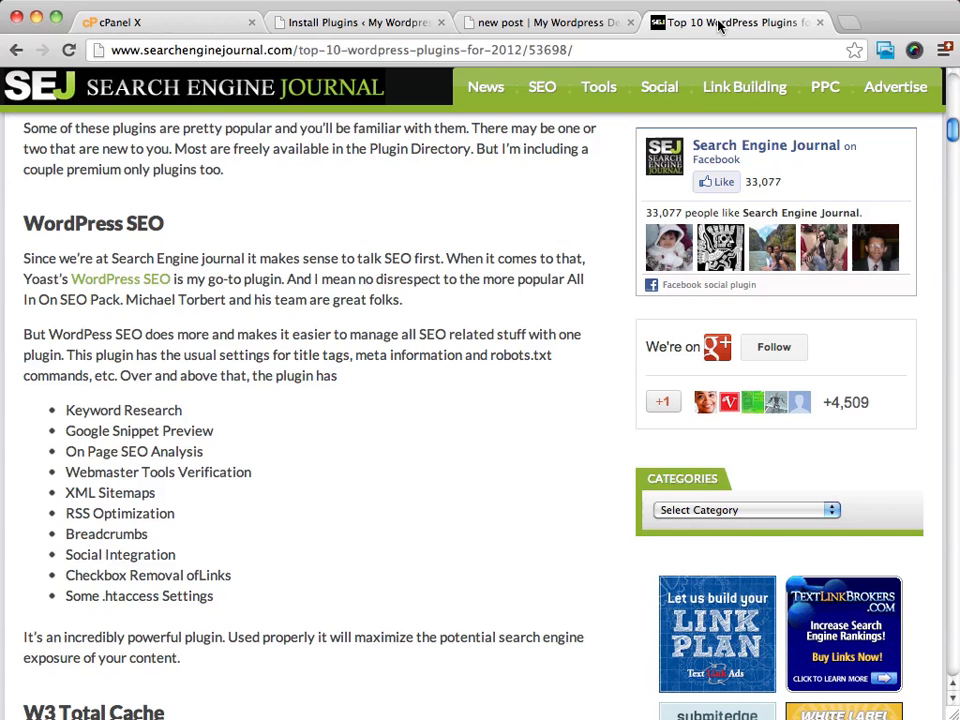
click(377, 24)
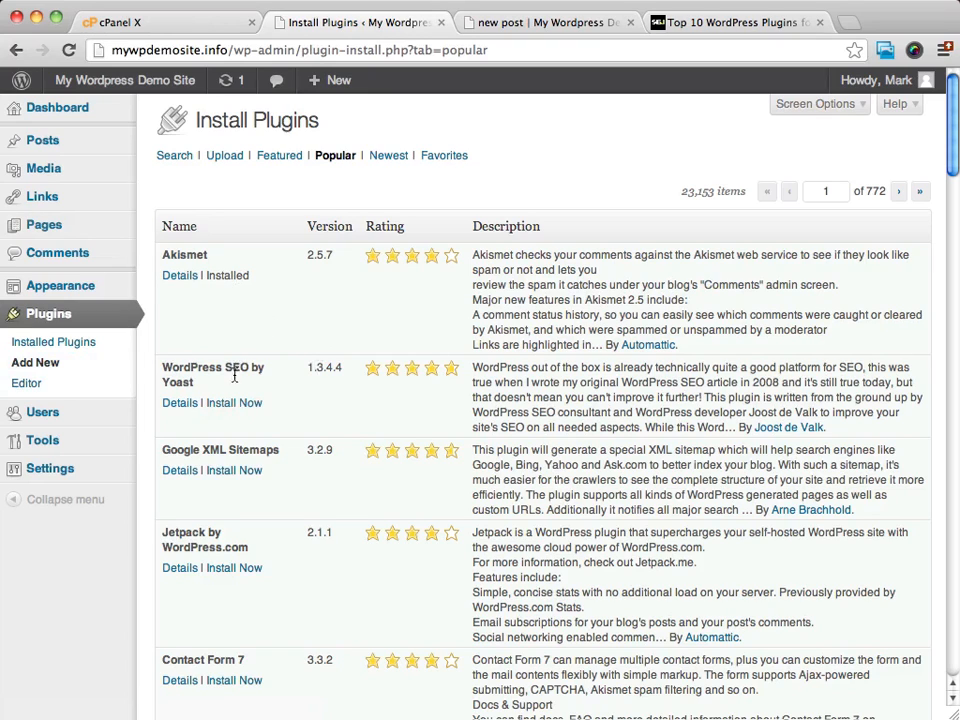
click(229, 403)
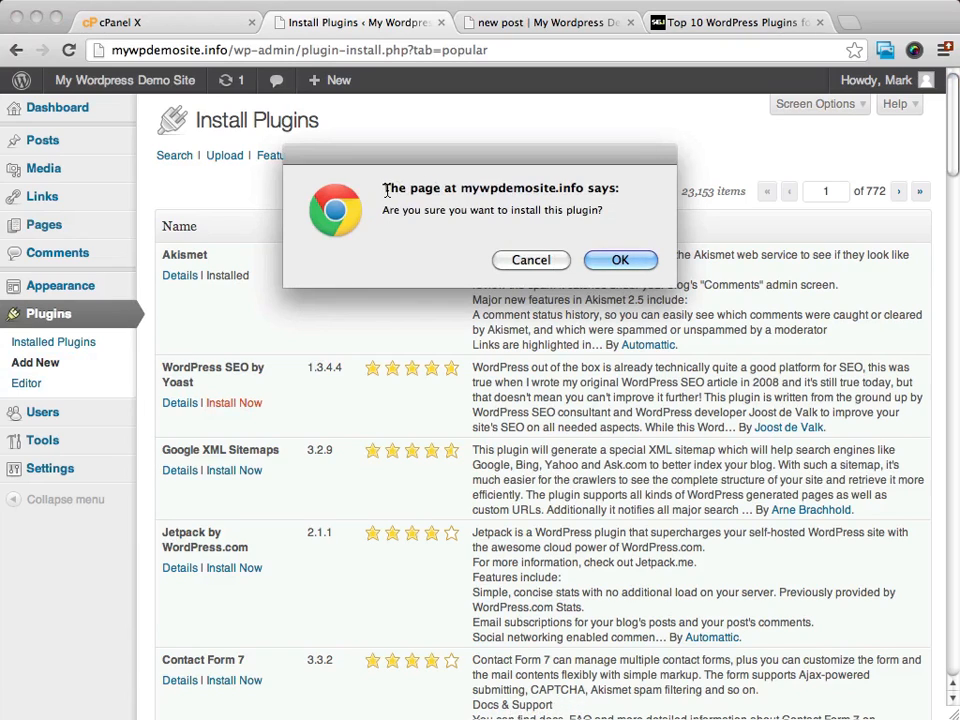
drag(386, 190, 639, 189)
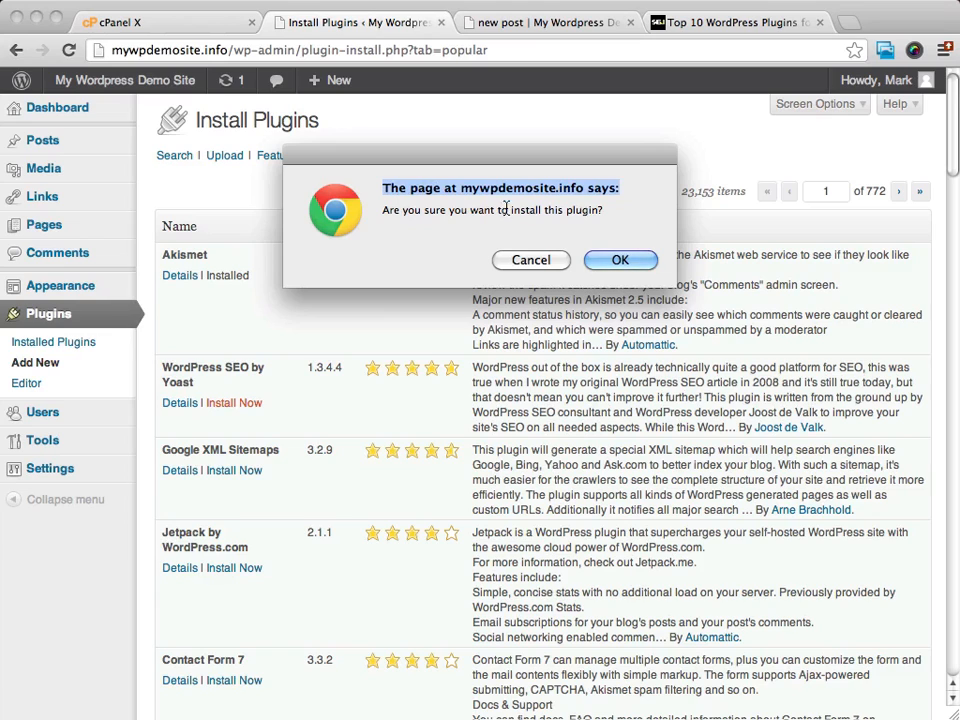
click(636, 266)
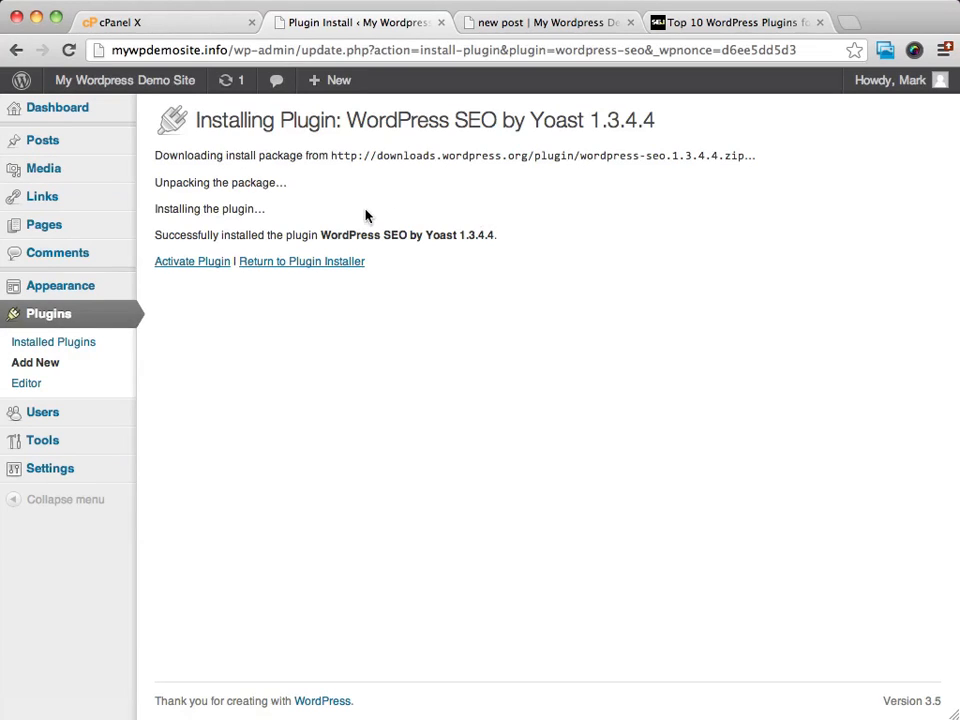
- Activate the WordPress SEO plugin and disallow its anonymous usage tracking
click(187, 262)
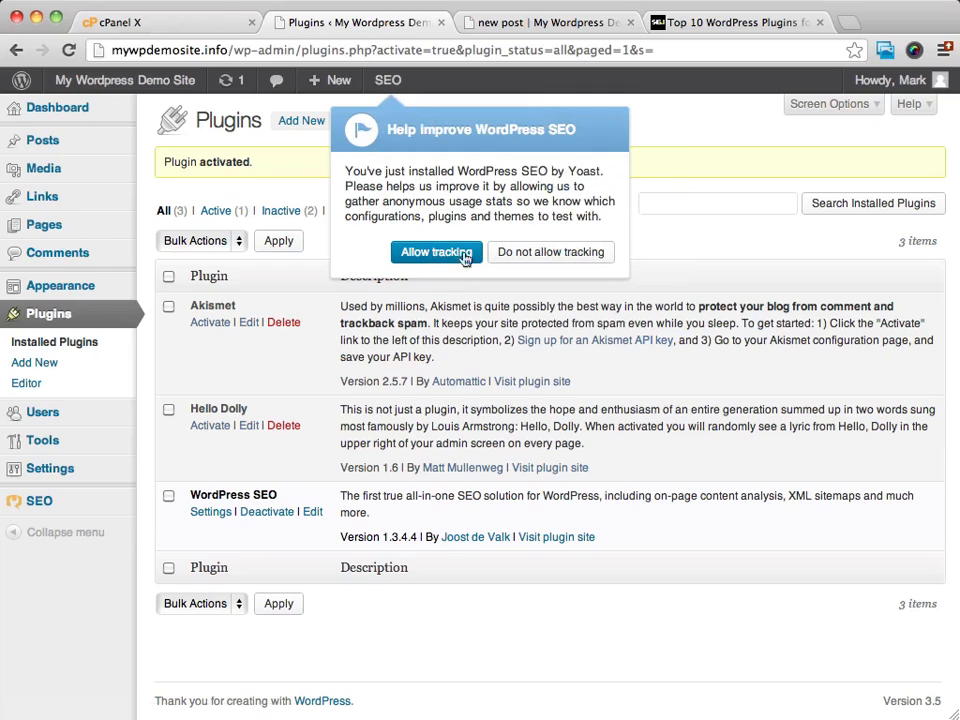
click(524, 255)
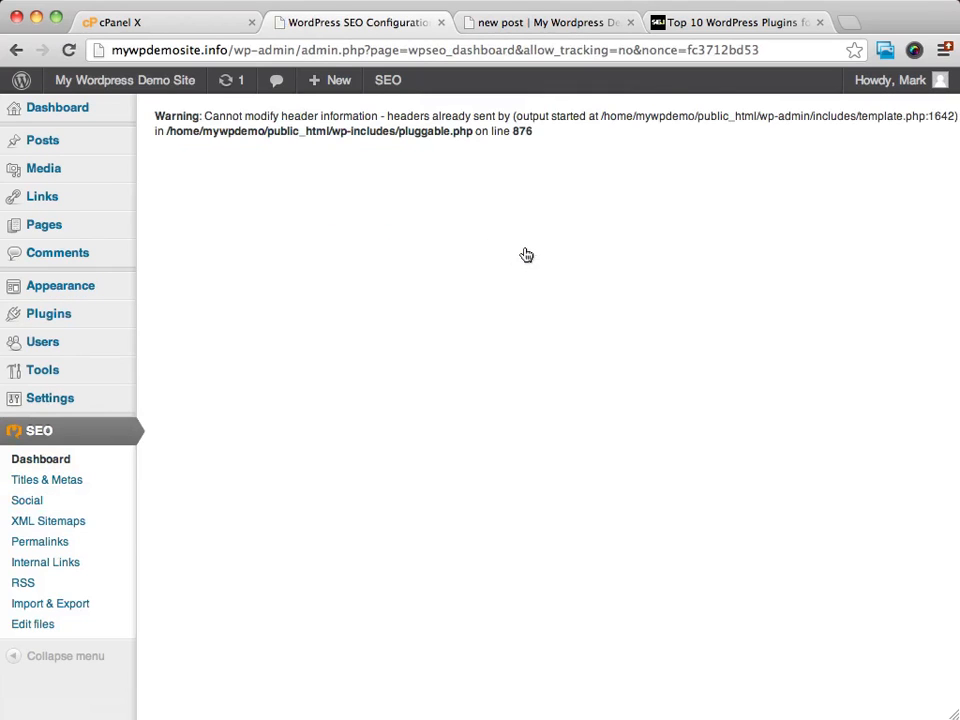
key(BackSpace)
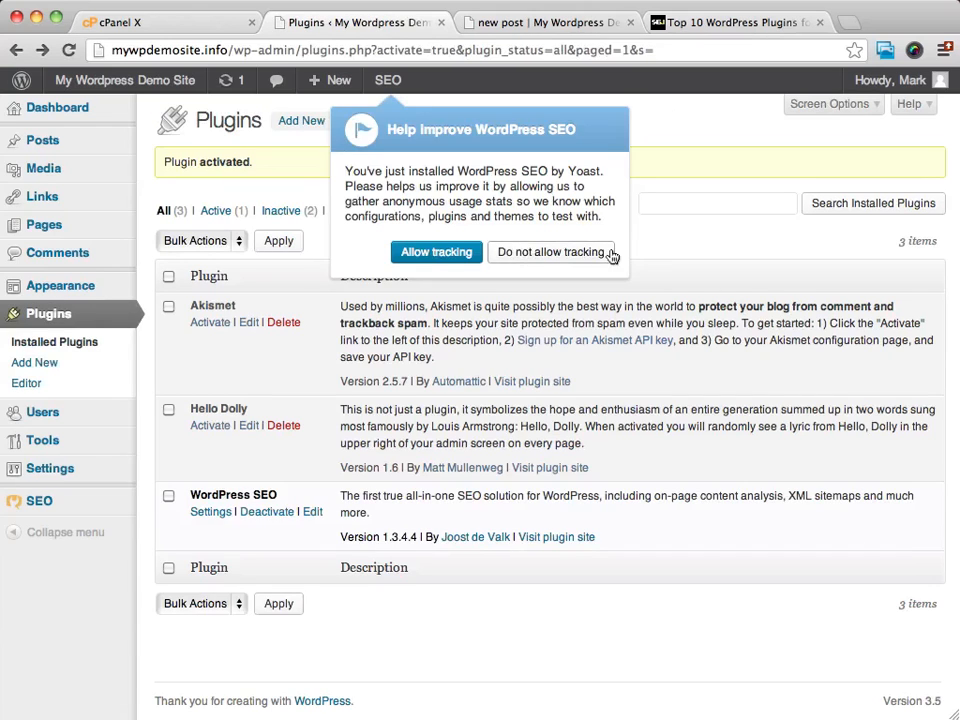
click(539, 257)
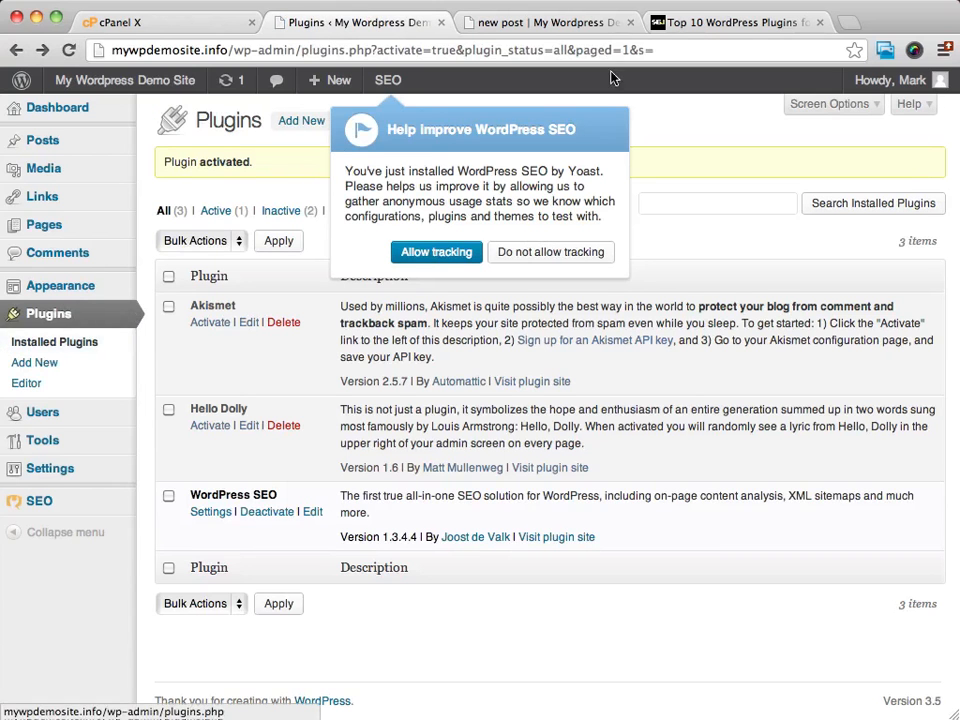
- Return to the WordPress Dashboard and close the WordPress SEO introduction without starting the tour
click(345, 253)
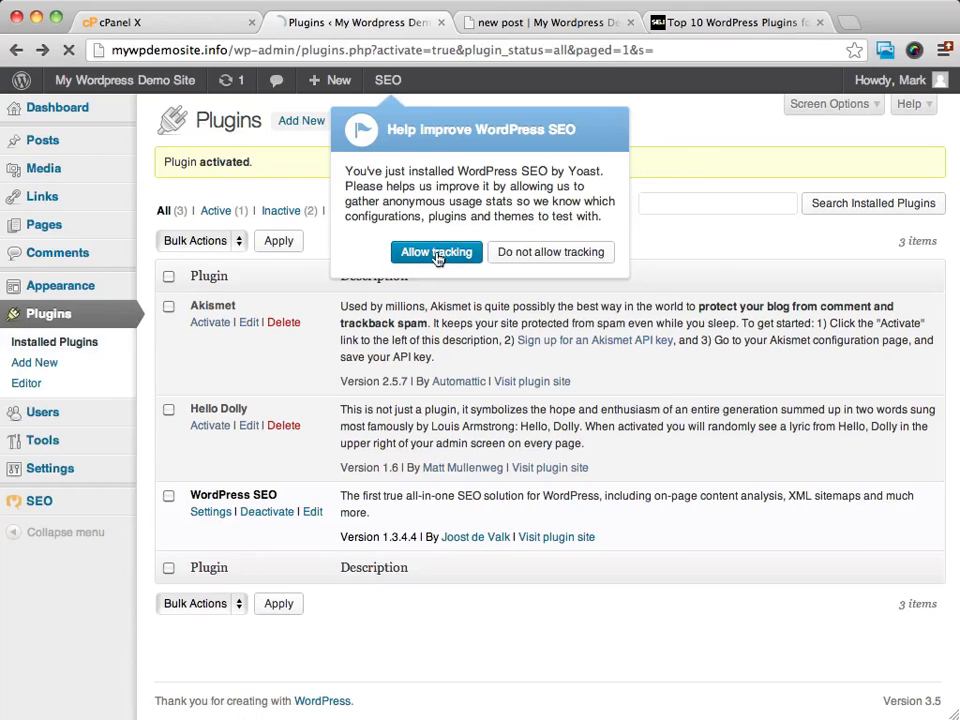
key(super+bracketleft)
click(62, 107)
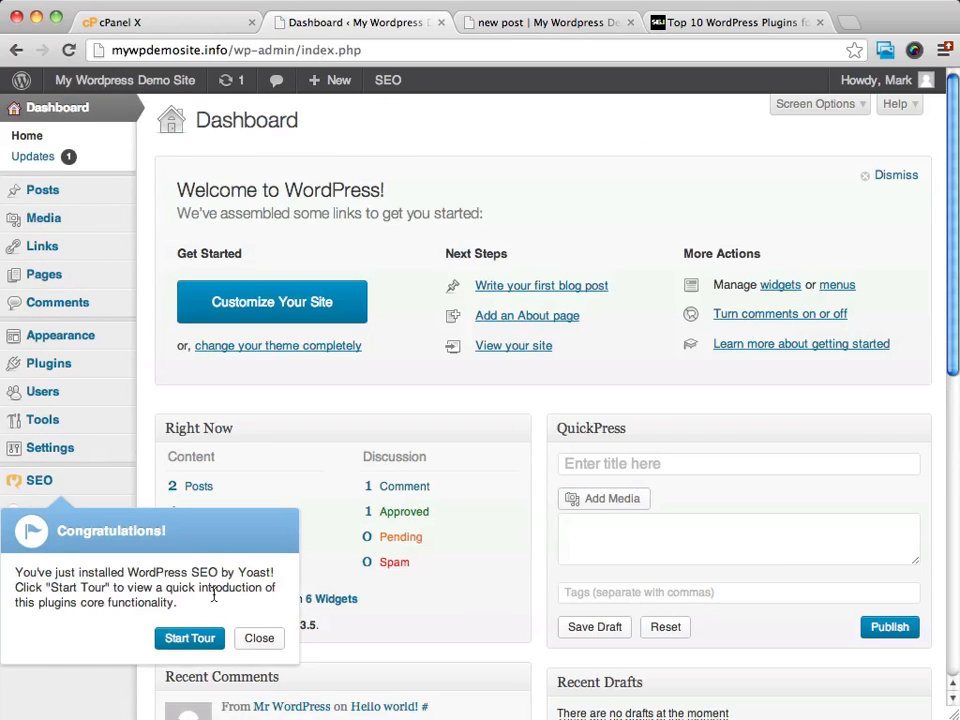
click(259, 638)
- Open the page for adding new plugins and find the W3 Total Cache entry in the top 10 article
mouse_move(104, 379)
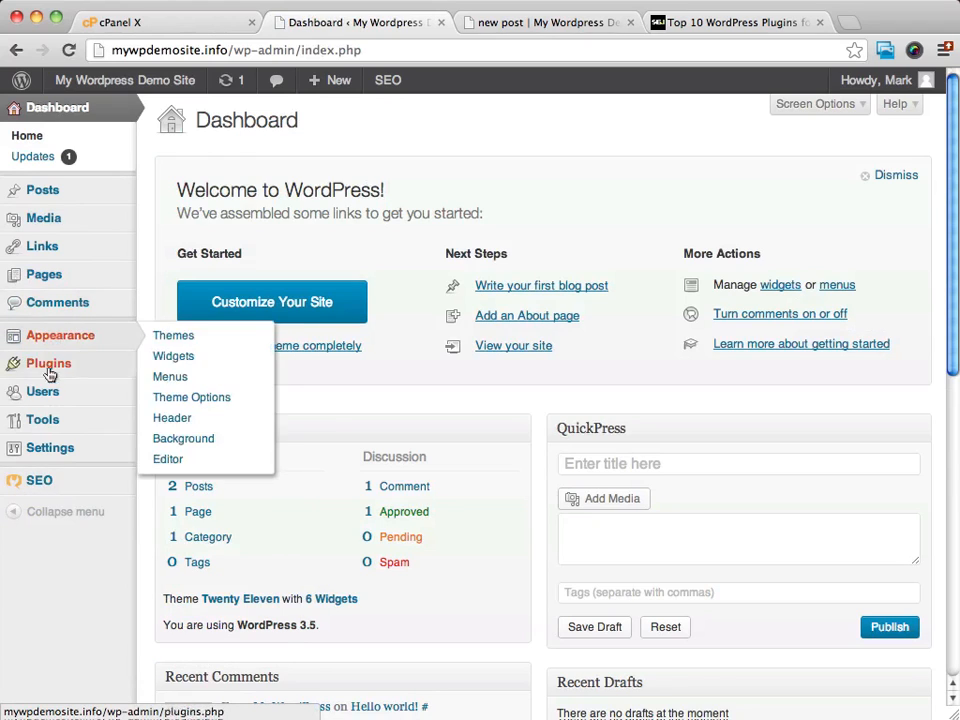
mouse_move(62, 378)
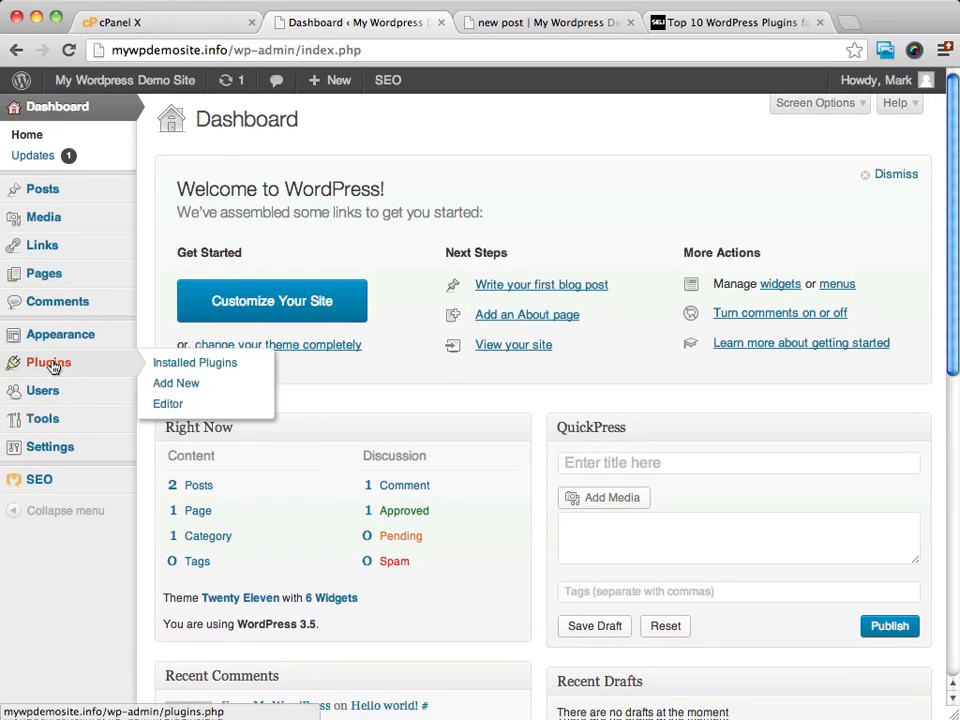
click(52, 366)
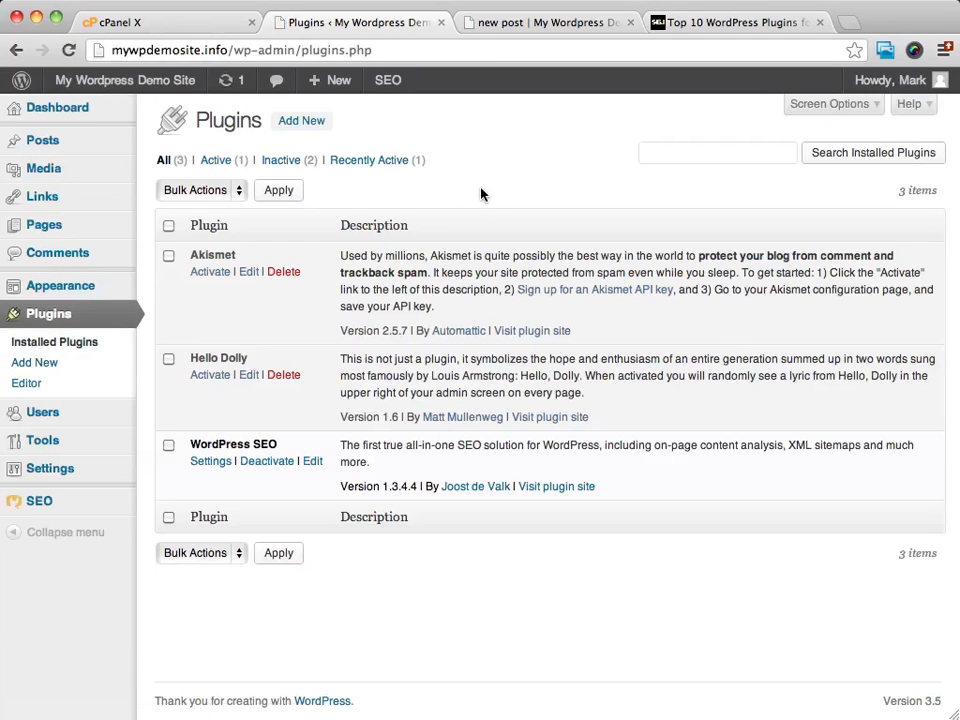
click(308, 120)
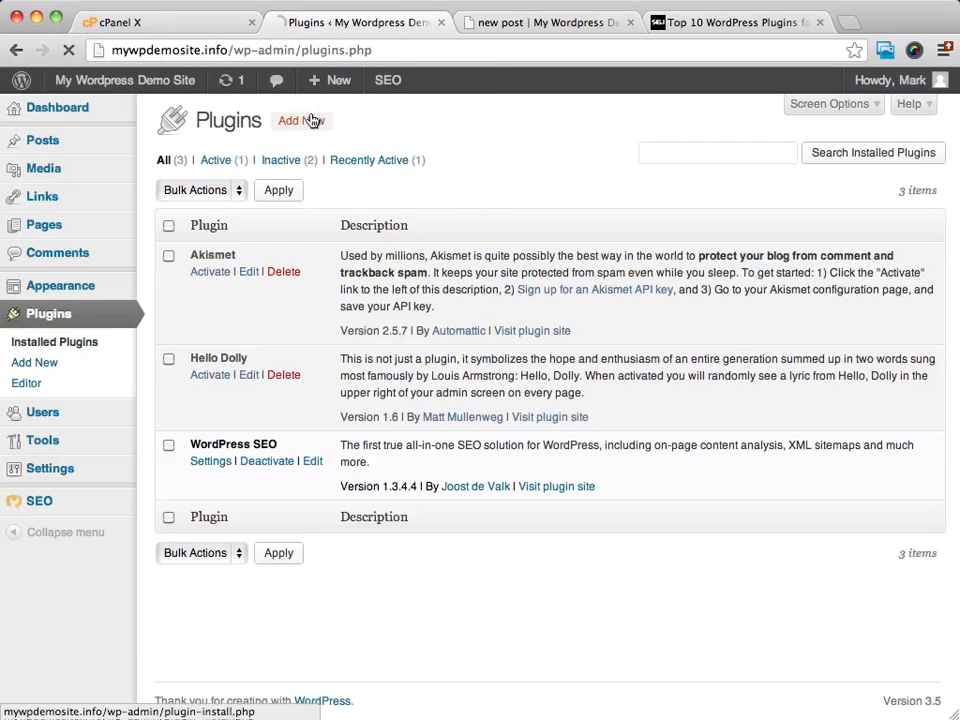
click(715, 24)
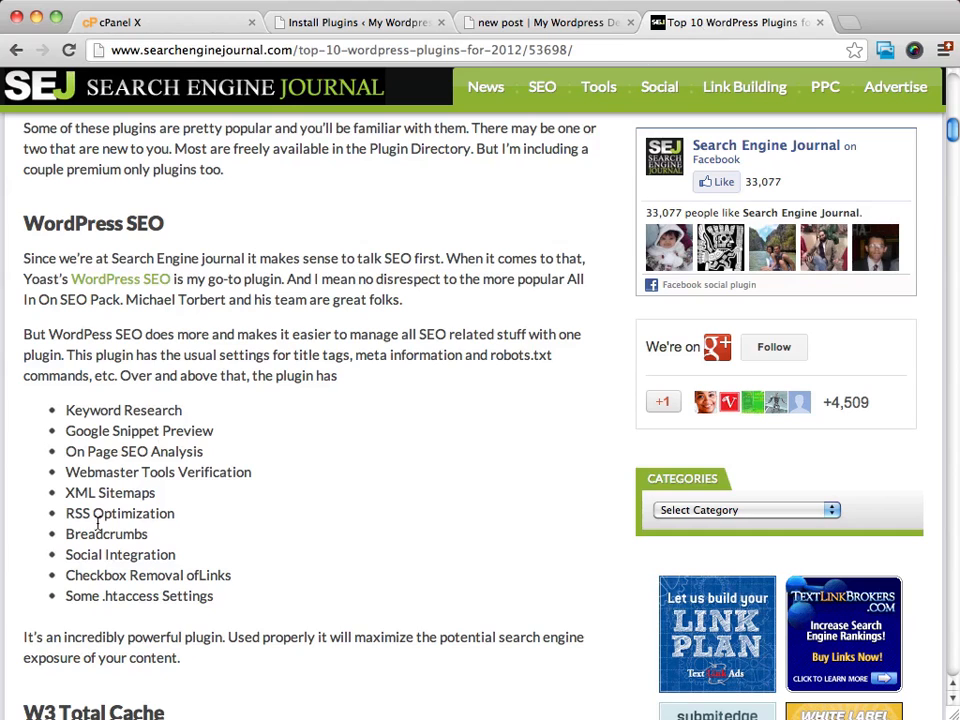
scroll(339, 390, down, 3)
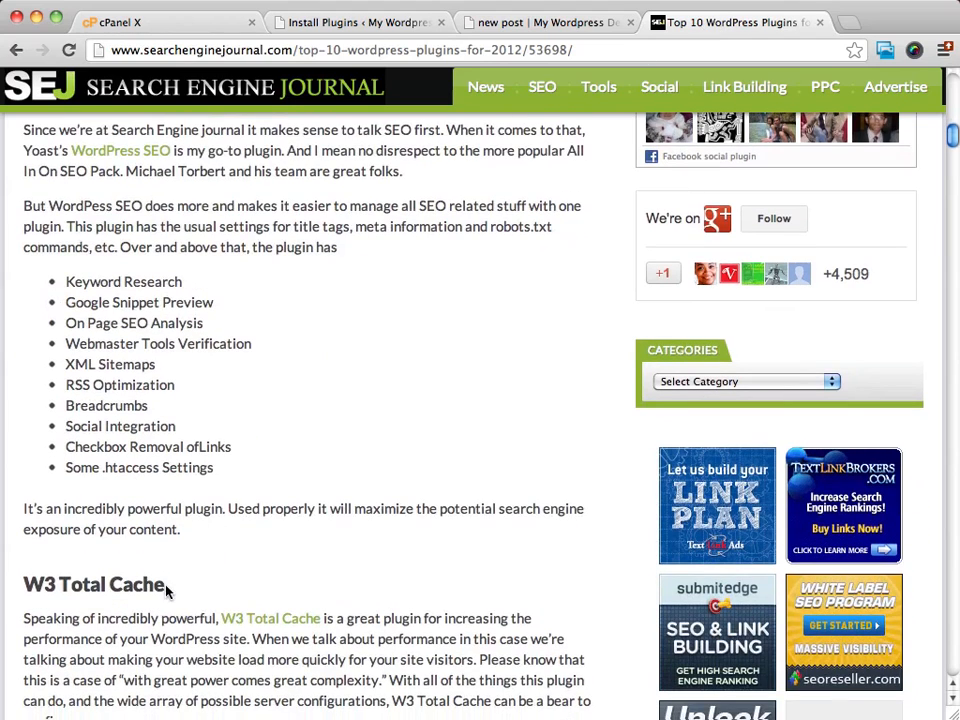
- Copy the W3 Total Cache name from the article's heading and search for that plugin on the demo site's Install Plugins page
drag(168, 586, 25, 588)
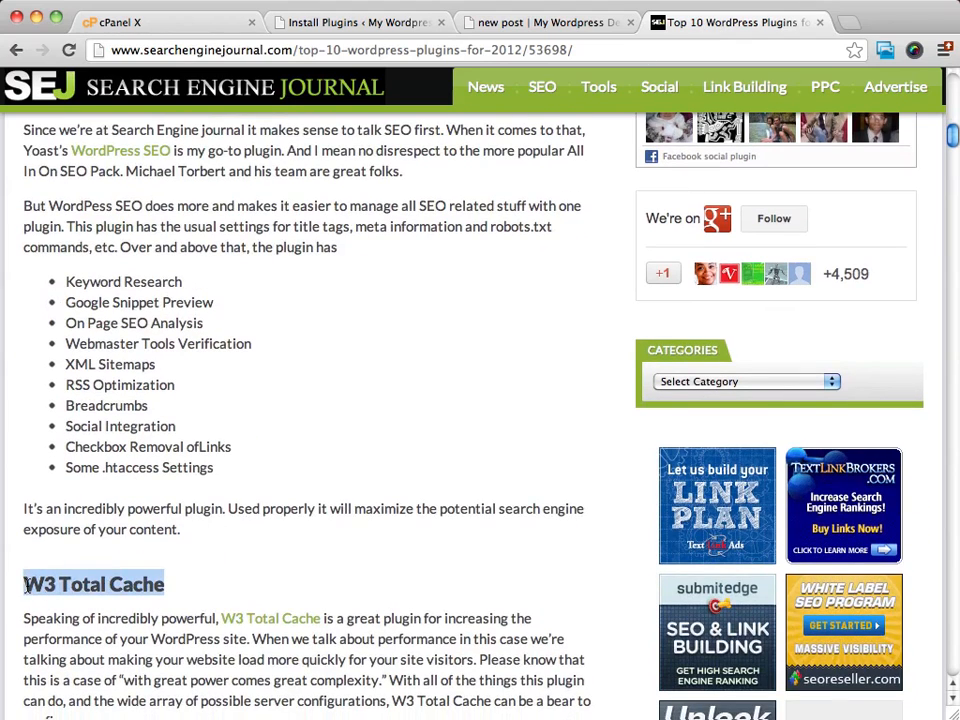
right_click(85, 589)
click(100, 579)
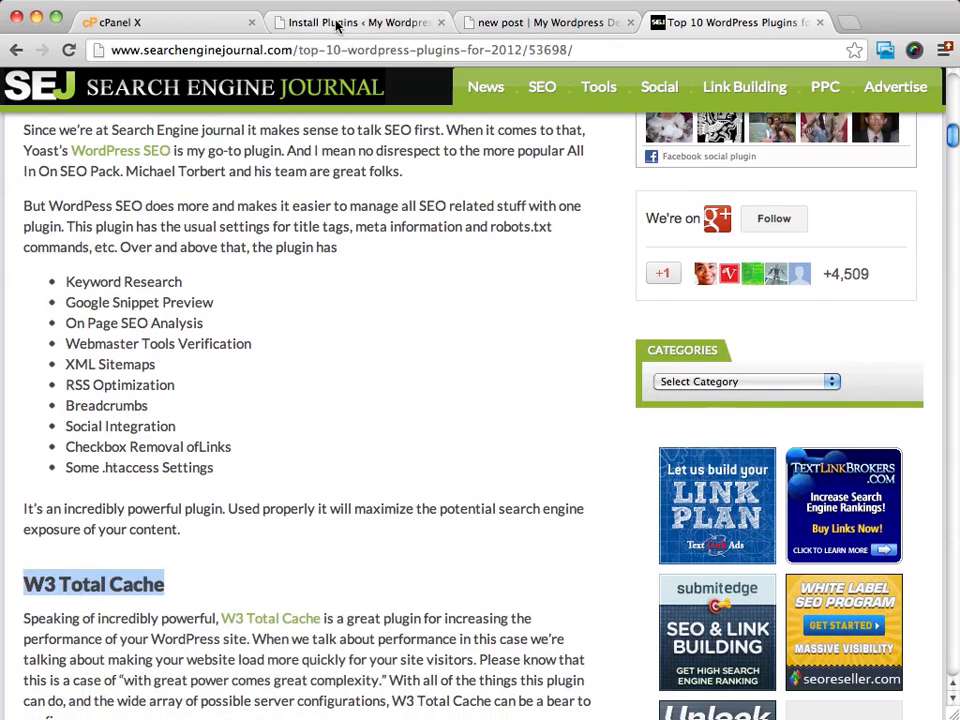
click(337, 22)
right_click(214, 274)
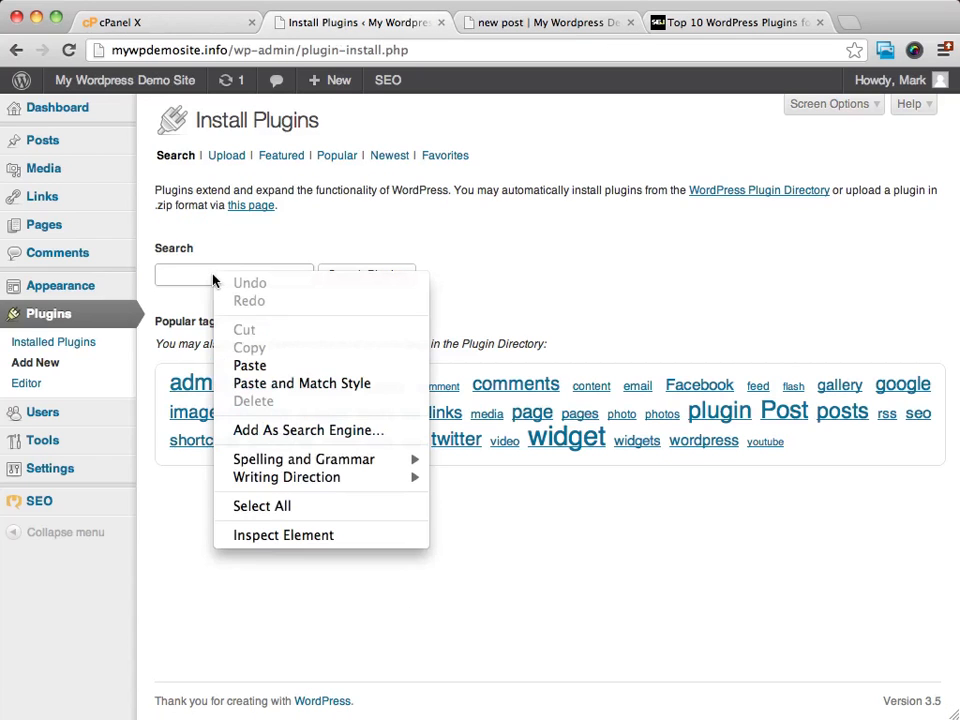
click(242, 366)
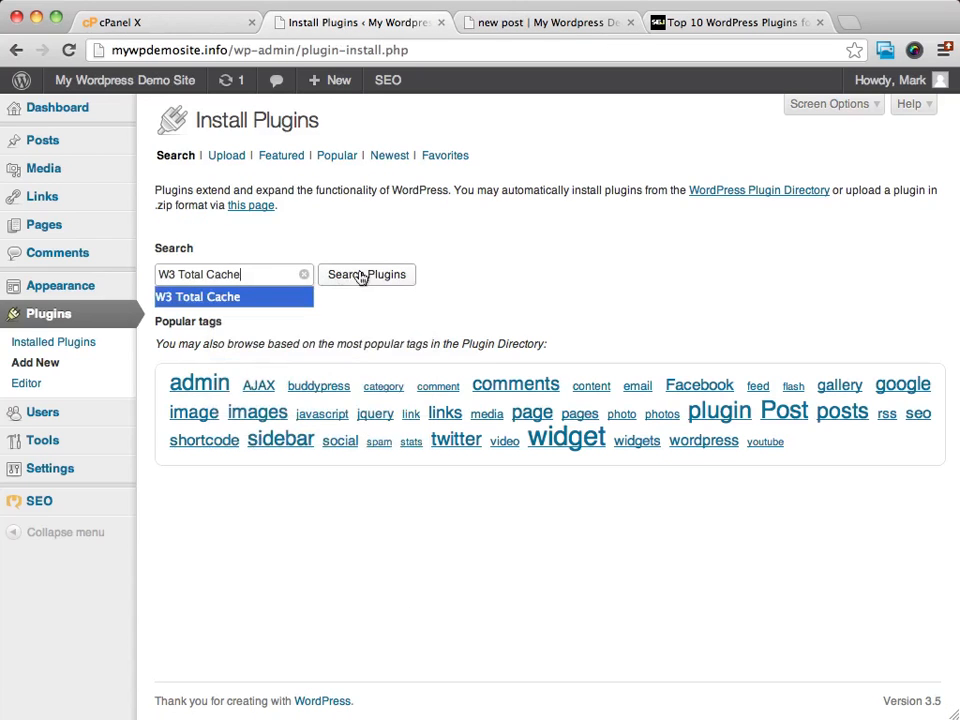
click(360, 274)
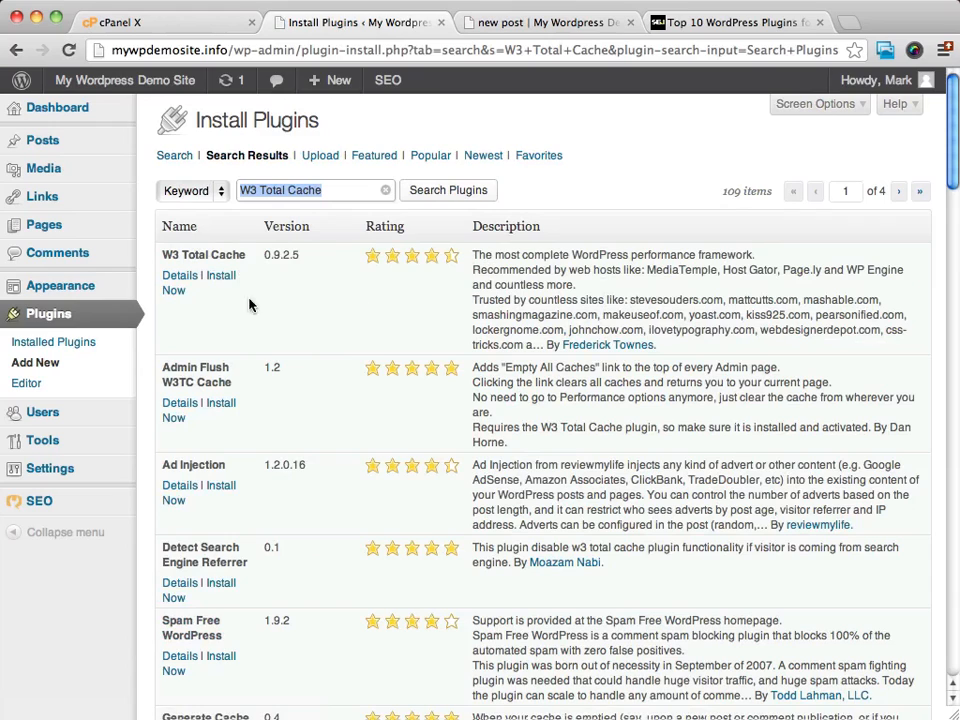
- Install W3 Total Cache 0.9.2.5 from the search results, activate it, and check the list of installed plugins
click(222, 277)
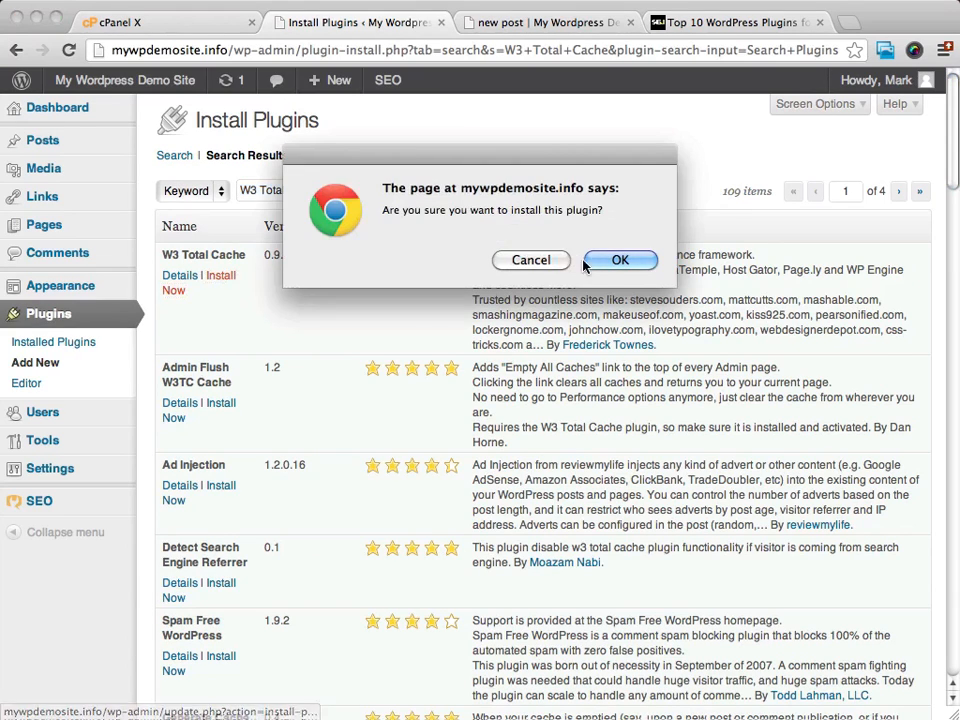
click(617, 258)
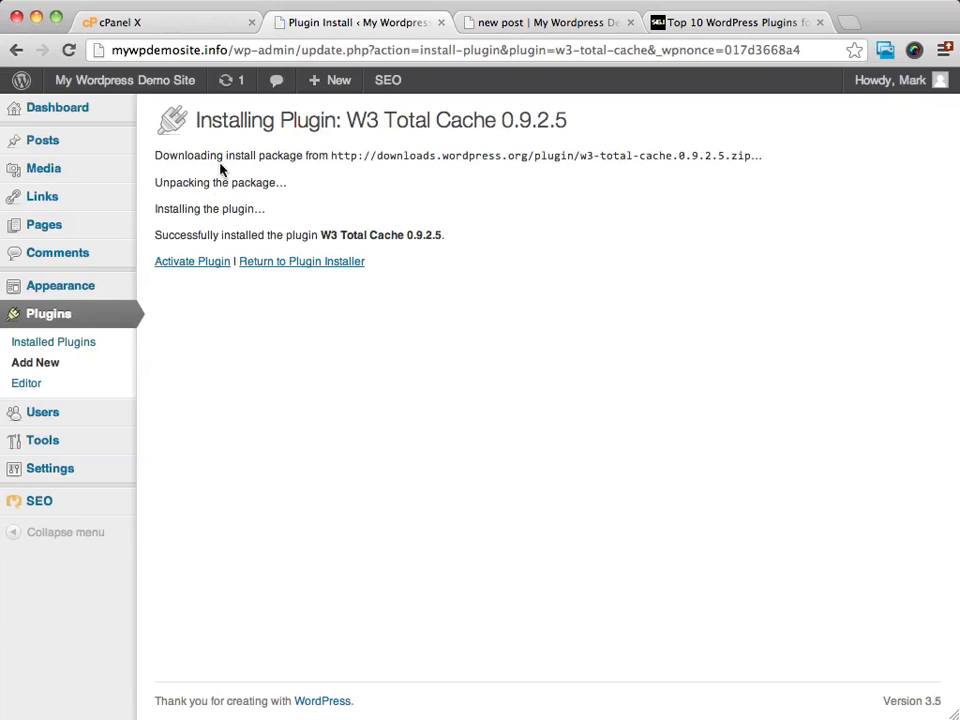
click(196, 263)
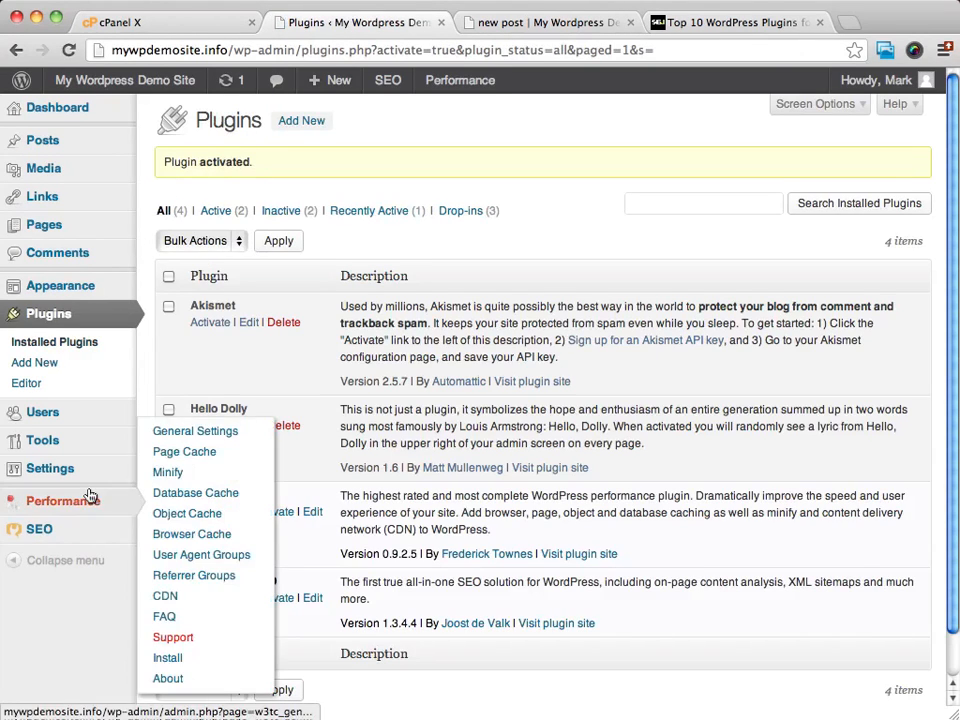
scroll(480, 252, down, 2)
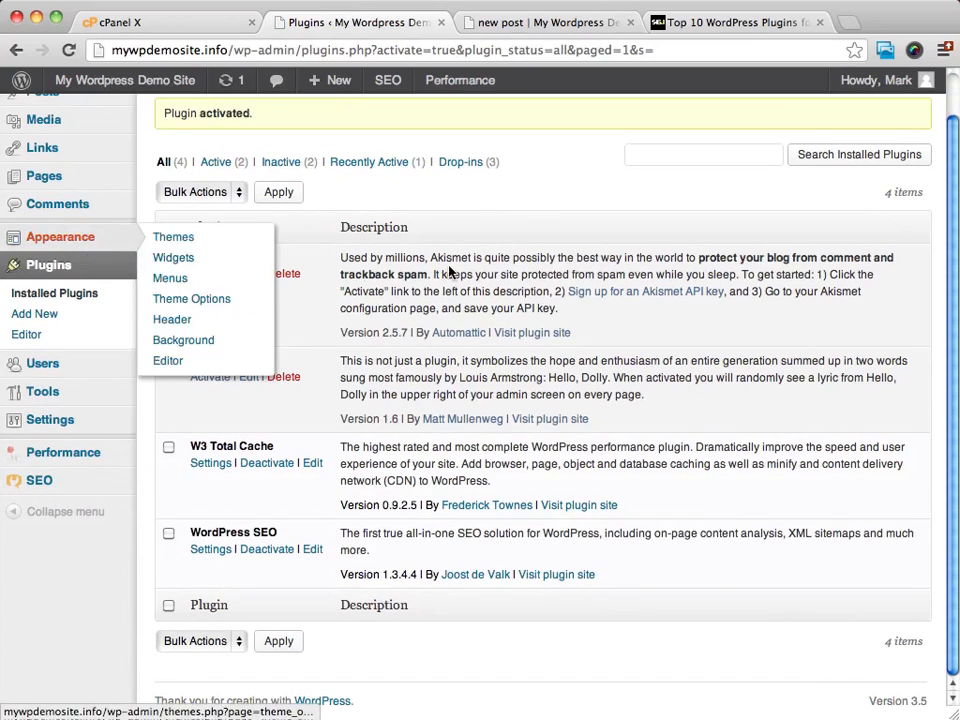
scroll(452, 272, up, 2)
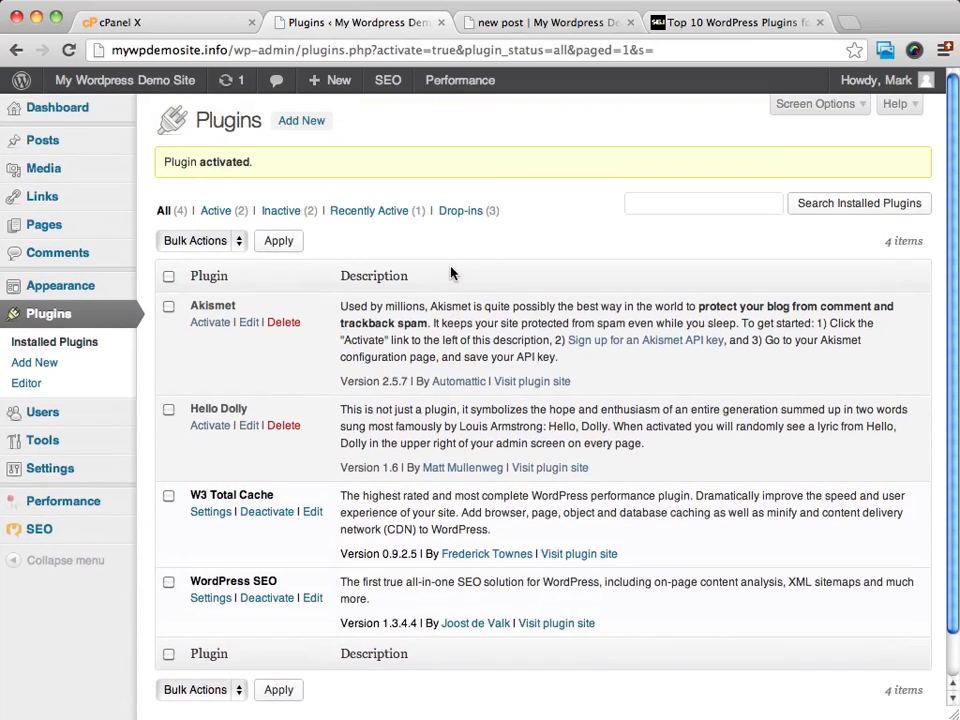
- Return to the WordPress Dashboard and open the W3 Total Cache General Settings from there
click(57, 108)
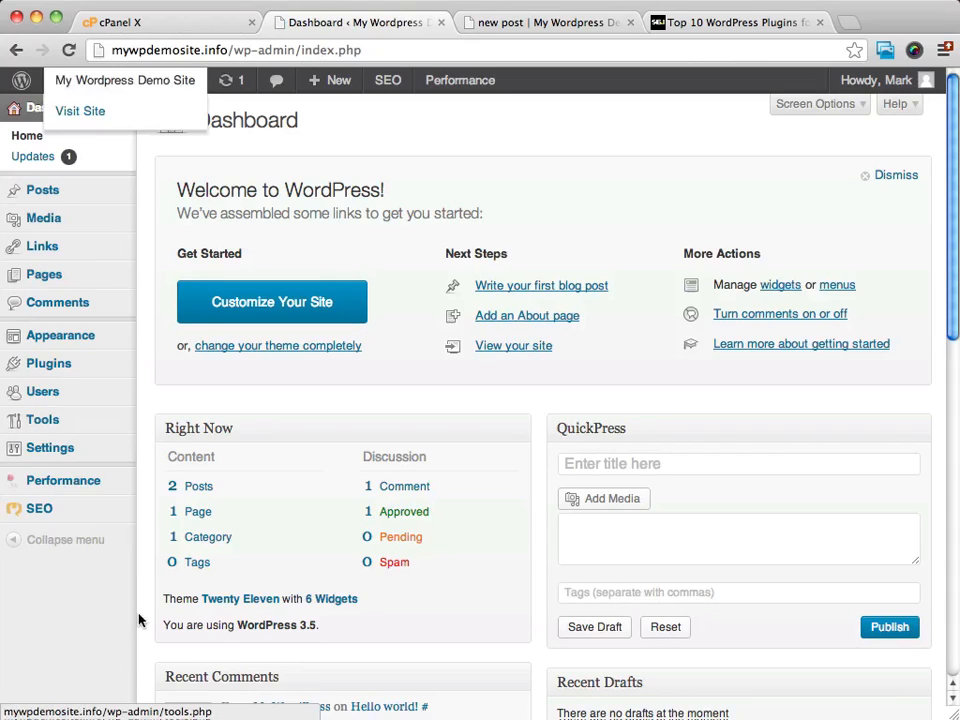
mouse_move(55, 489)
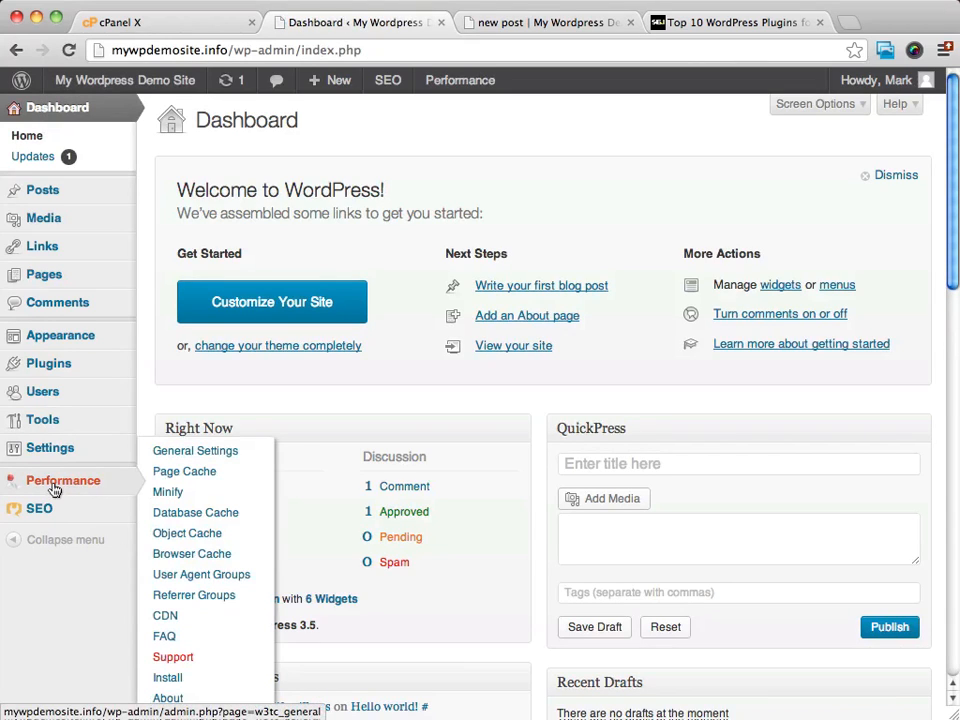
click(216, 451)
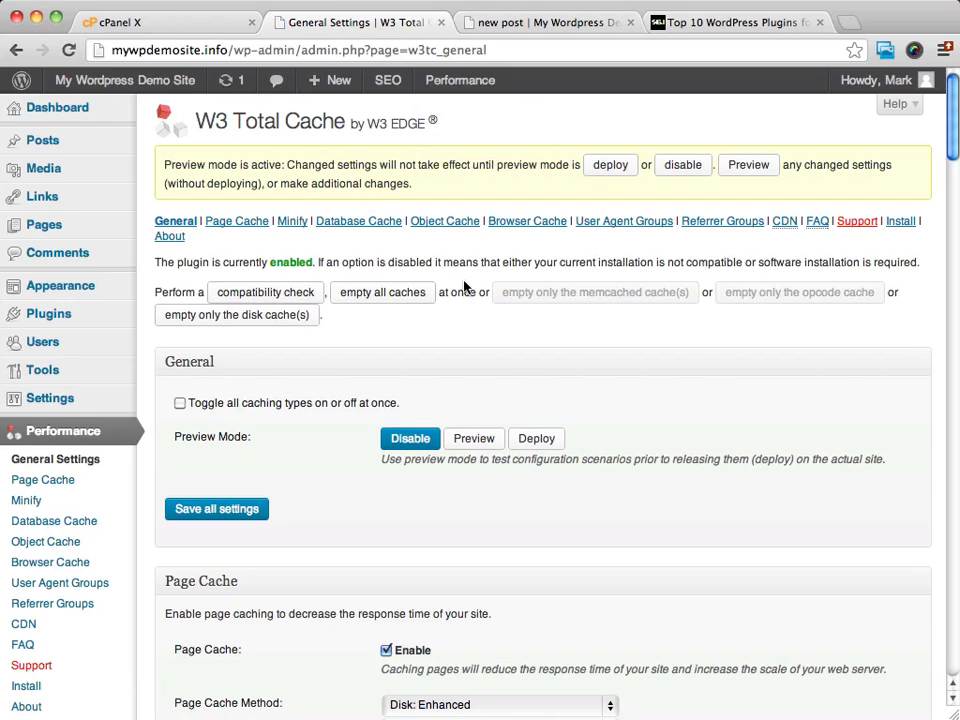
- Examine the W3 Total Cache General Settings and the plugin's list of Performance subpages
scroll(463, 276, down, 1)
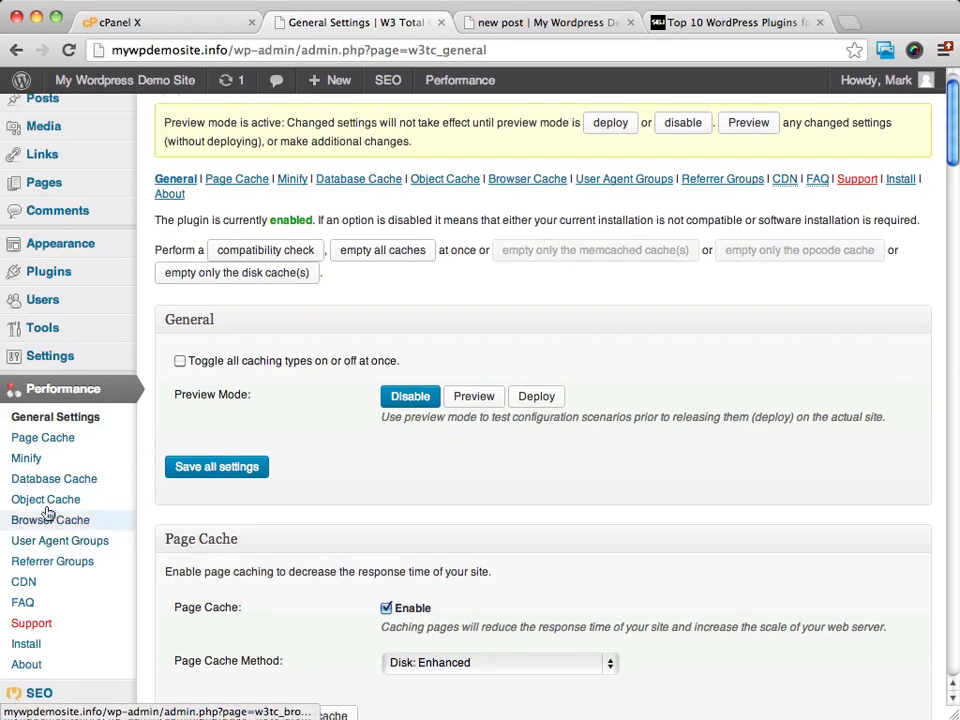
click(52, 392)
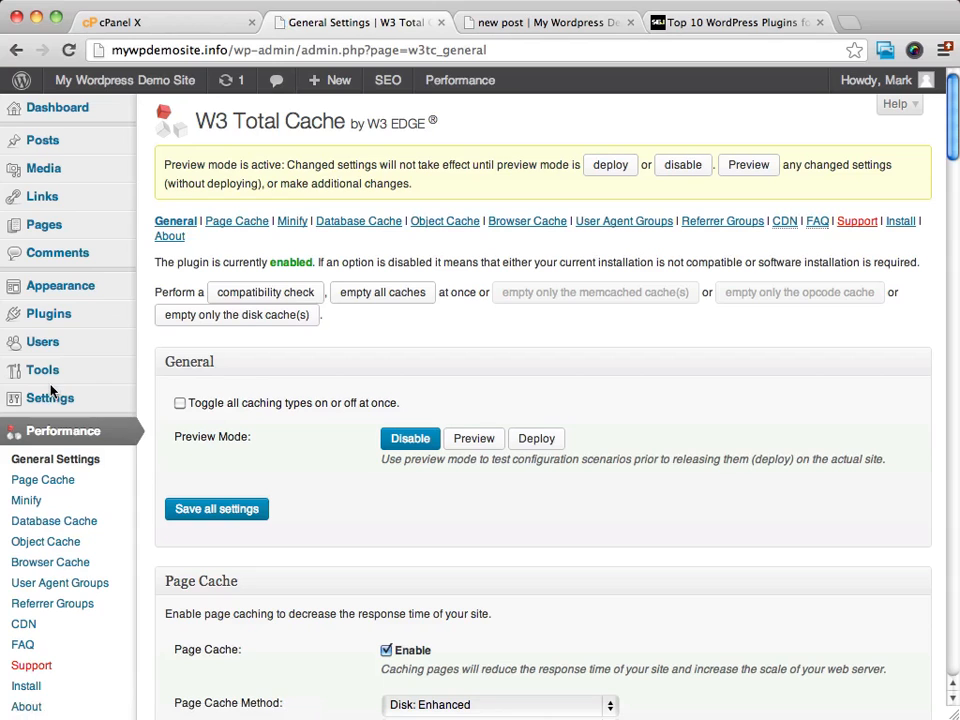
scroll(103, 320, down, 5)
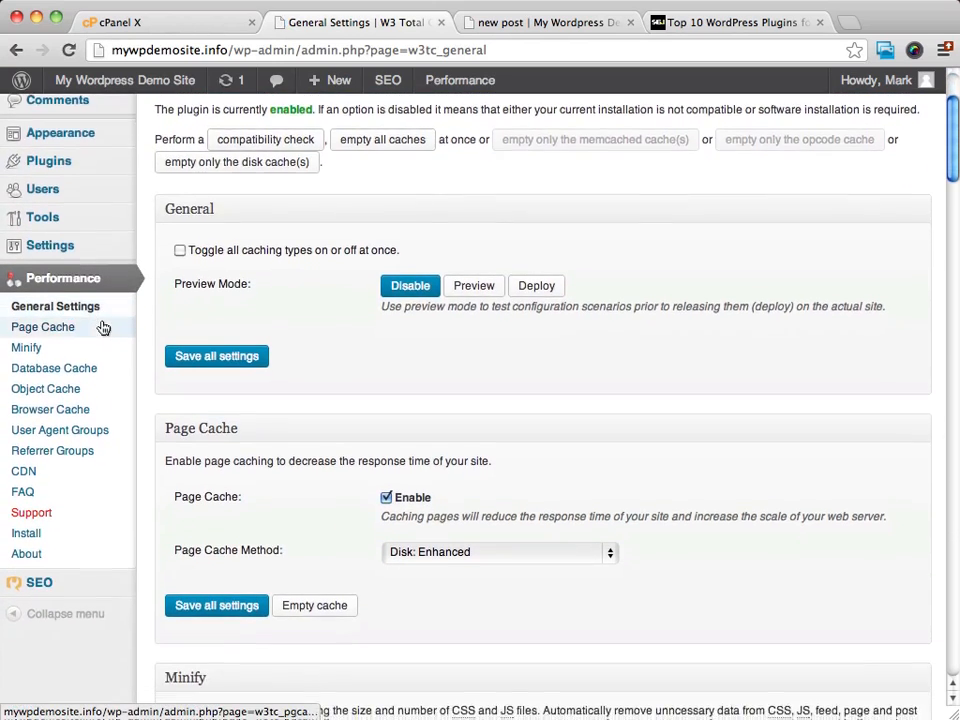
scroll(103, 328, down, 3)
mouse_move(61, 183)
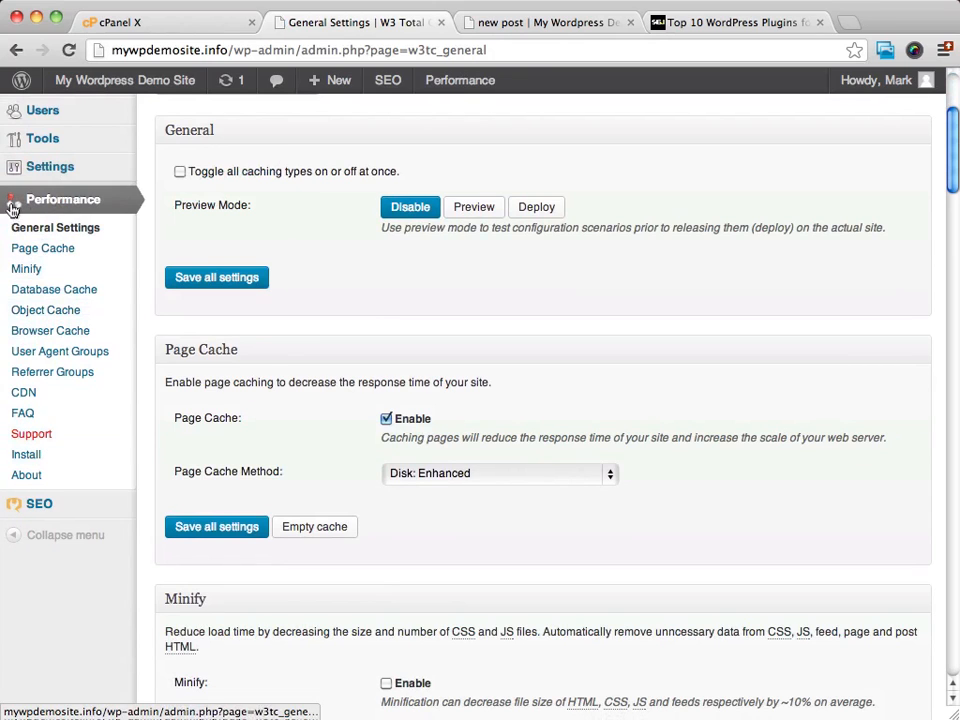
click(79, 205)
mouse_move(120, 207)
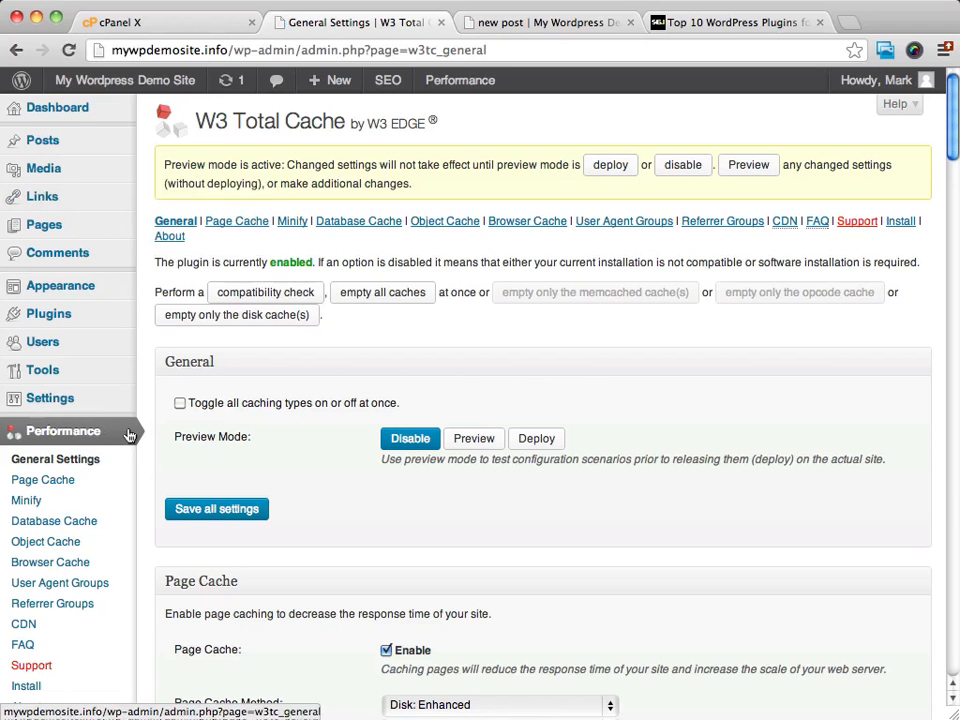
scroll(103, 339, down, 5)
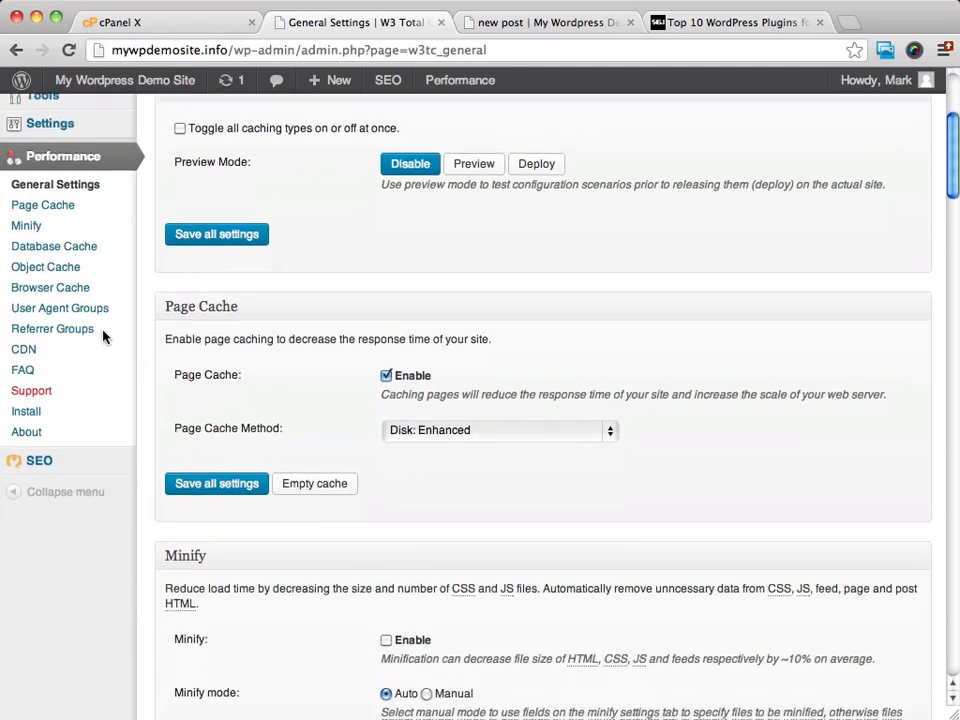
scroll(104, 337, down, 1)
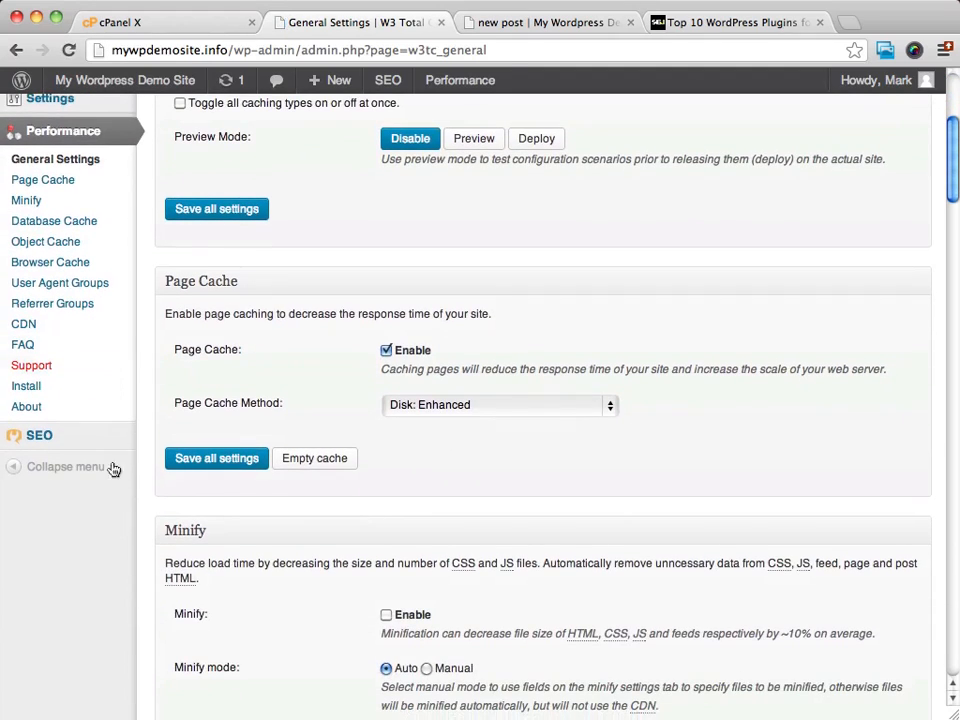
- Open the WordPress SEO general settings and review the Introduction Tour, Tracking, Security and Webmaster Tools sections
click(44, 442)
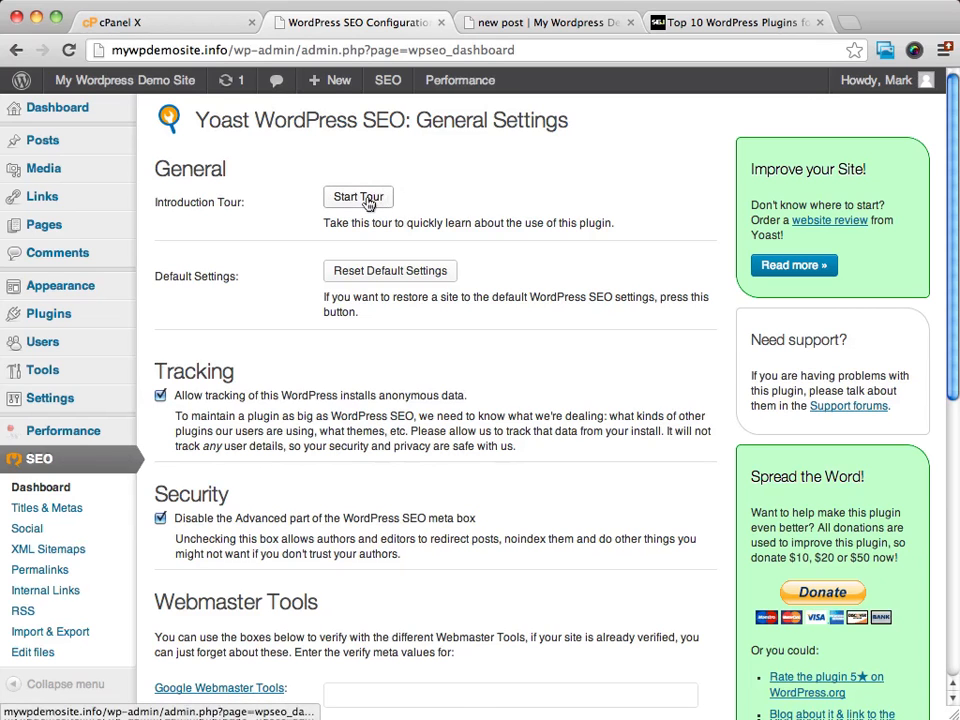
scroll(526, 224, down, 3)
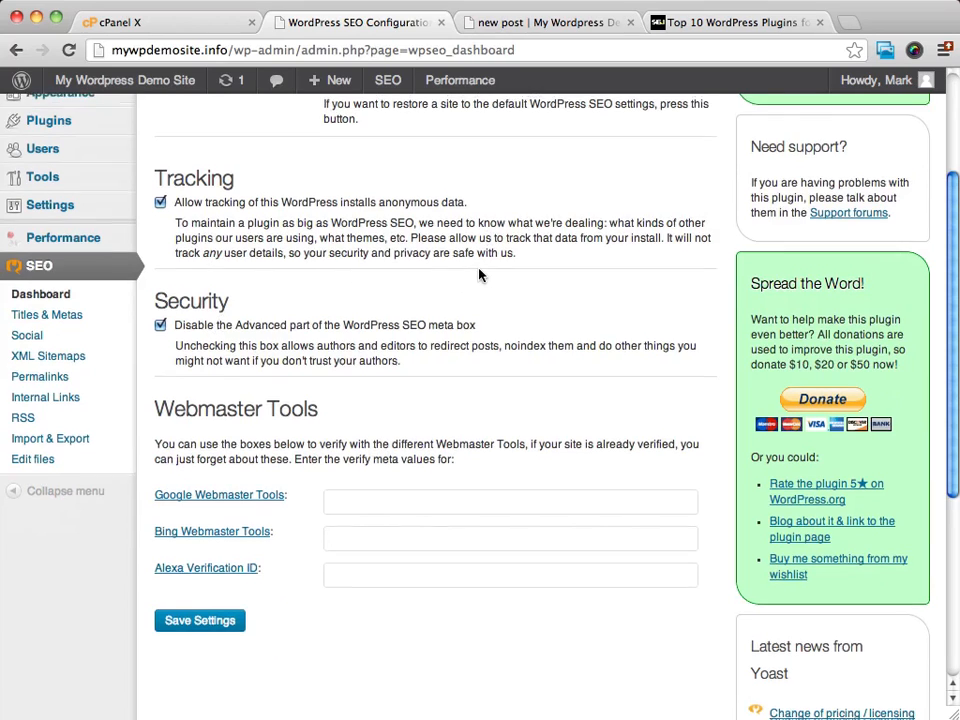
scroll(480, 274, up, 3)
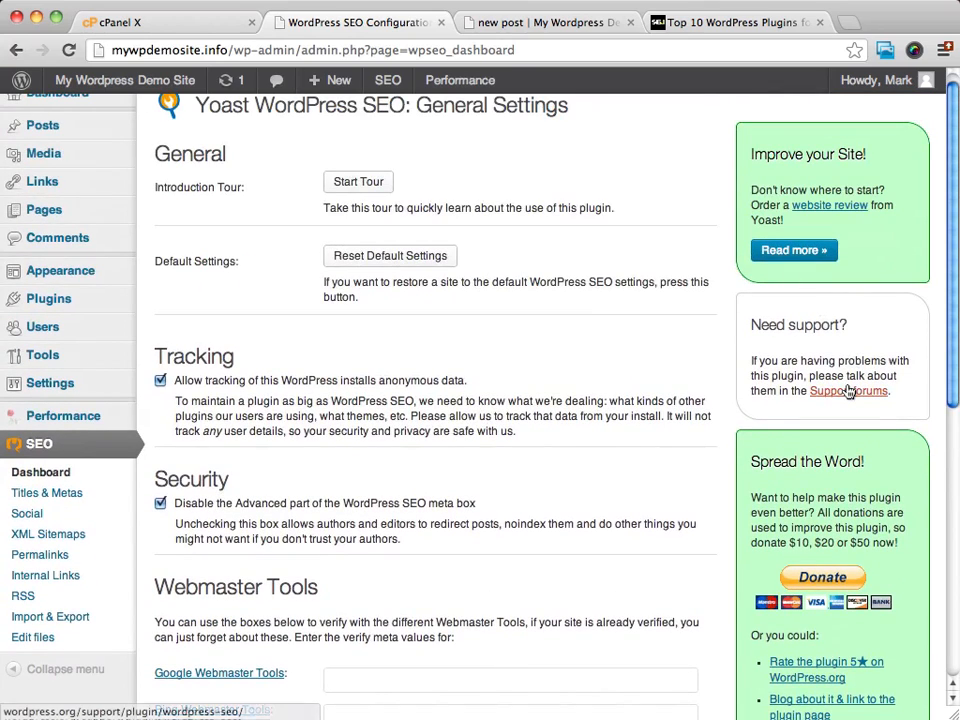
scroll(550, 357, up, 1)
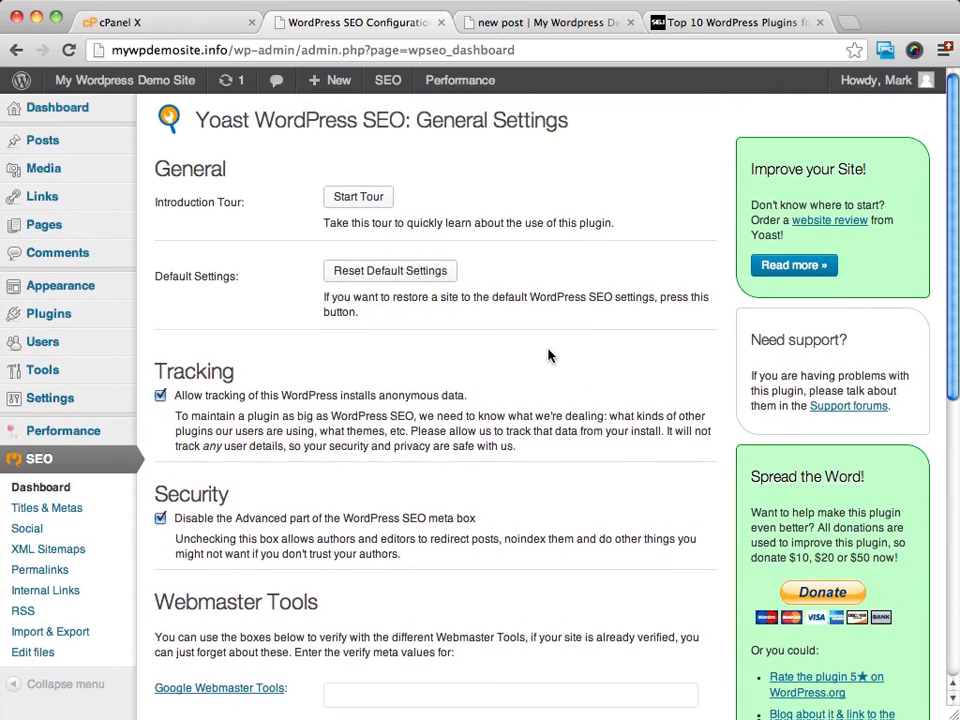